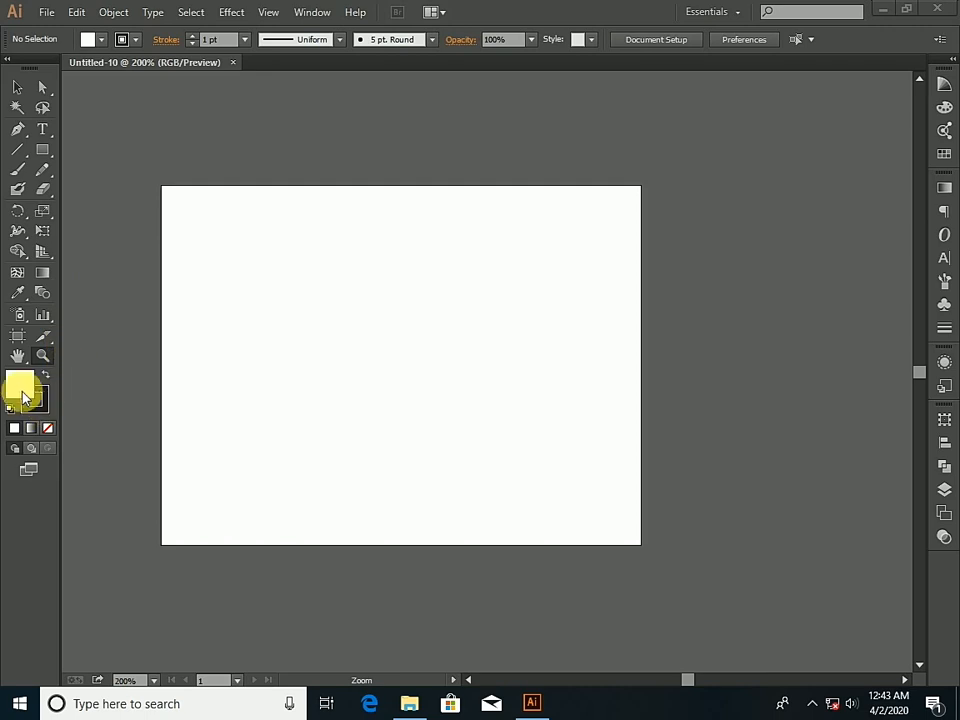
- Draw a landscape-format rectangle in the upper-left part of the blank artboard with the Rectangle tool
click(20, 386)
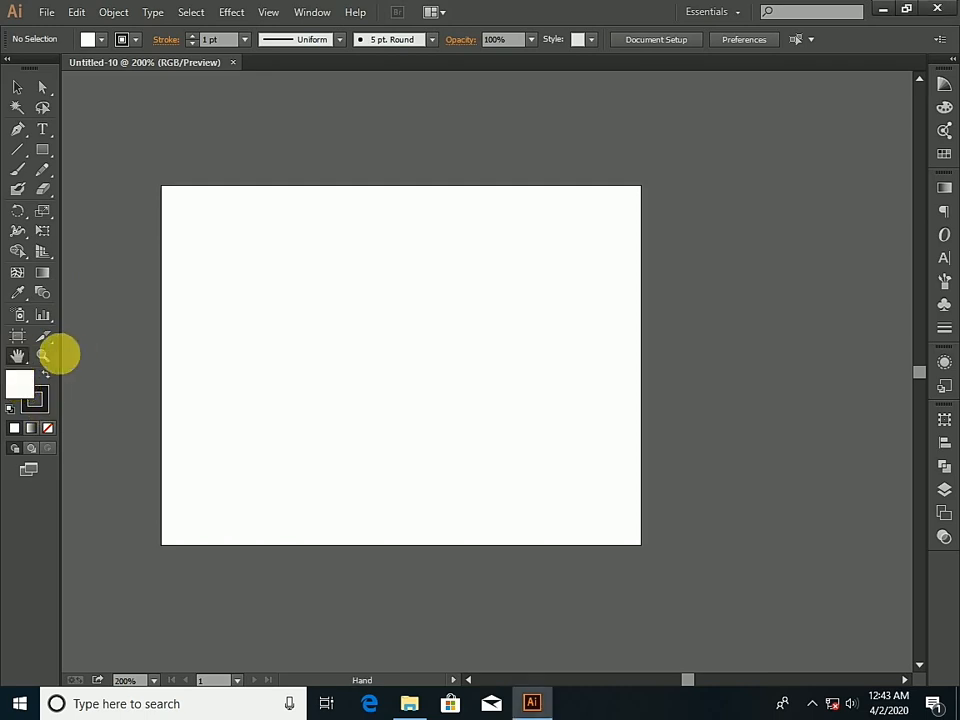
click(17, 358)
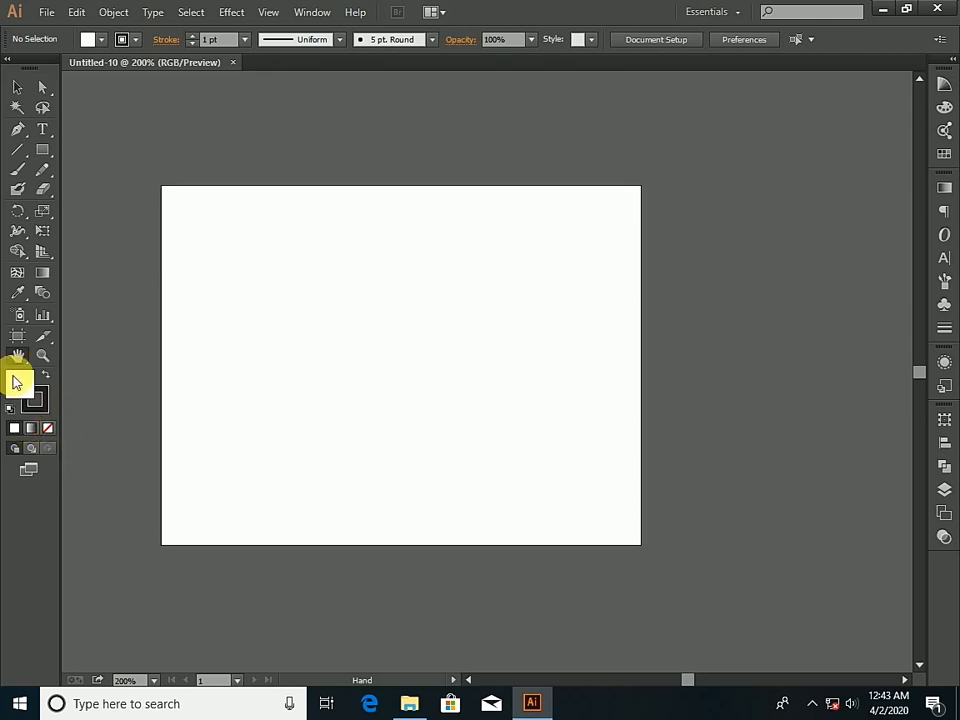
click(45, 153)
drag(237, 259, 425, 399)
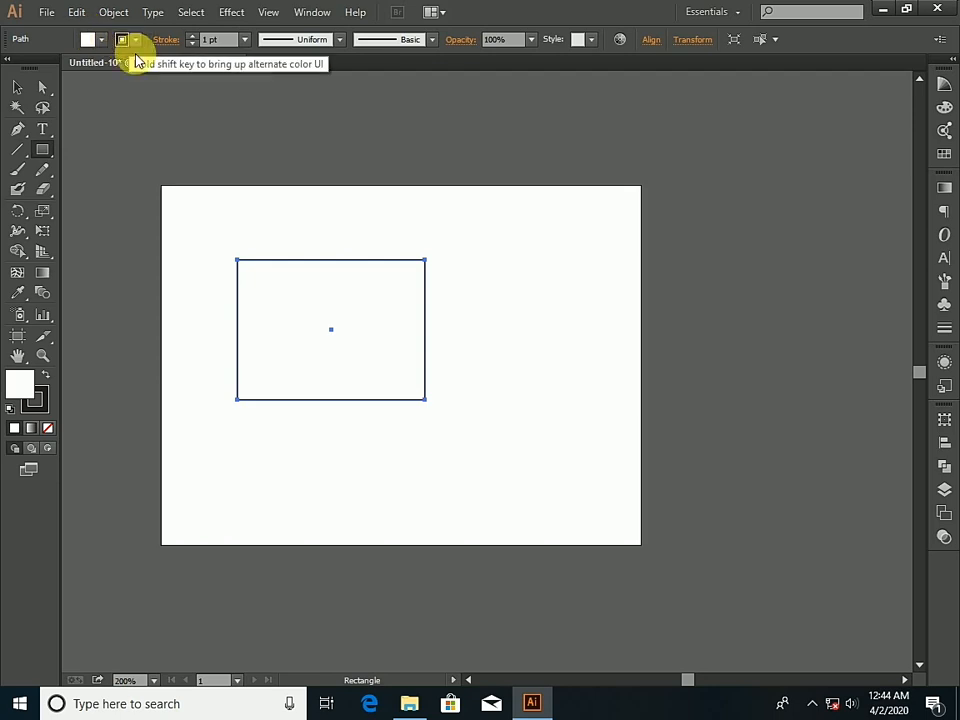
- Set the rectangle's fill to the deep blue 2432b5 using the Color Picker
click(35, 395)
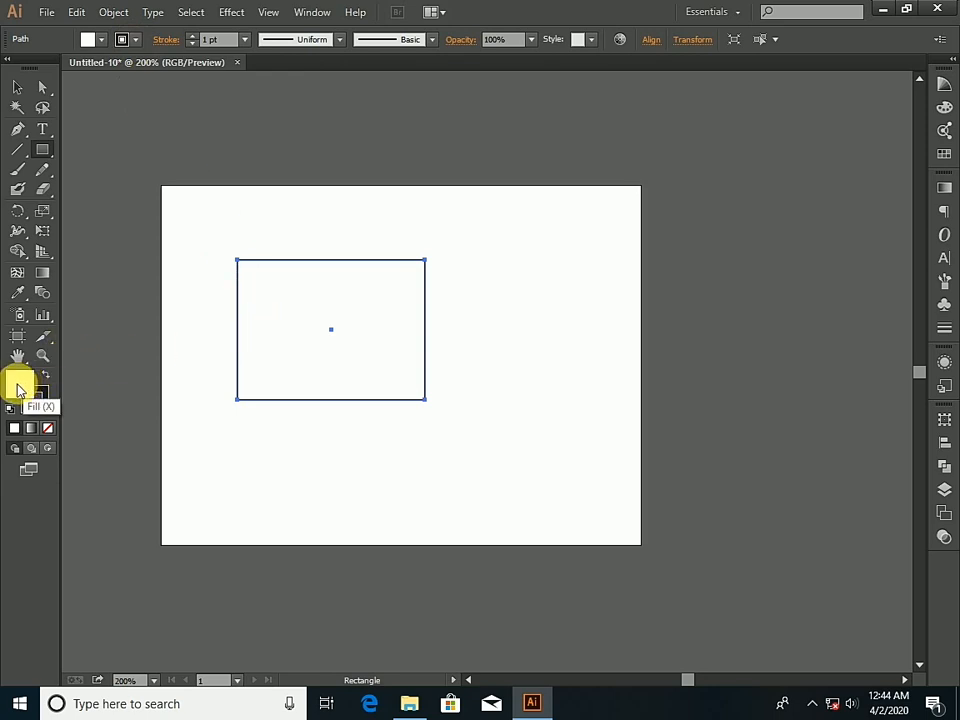
double_click(17, 388)
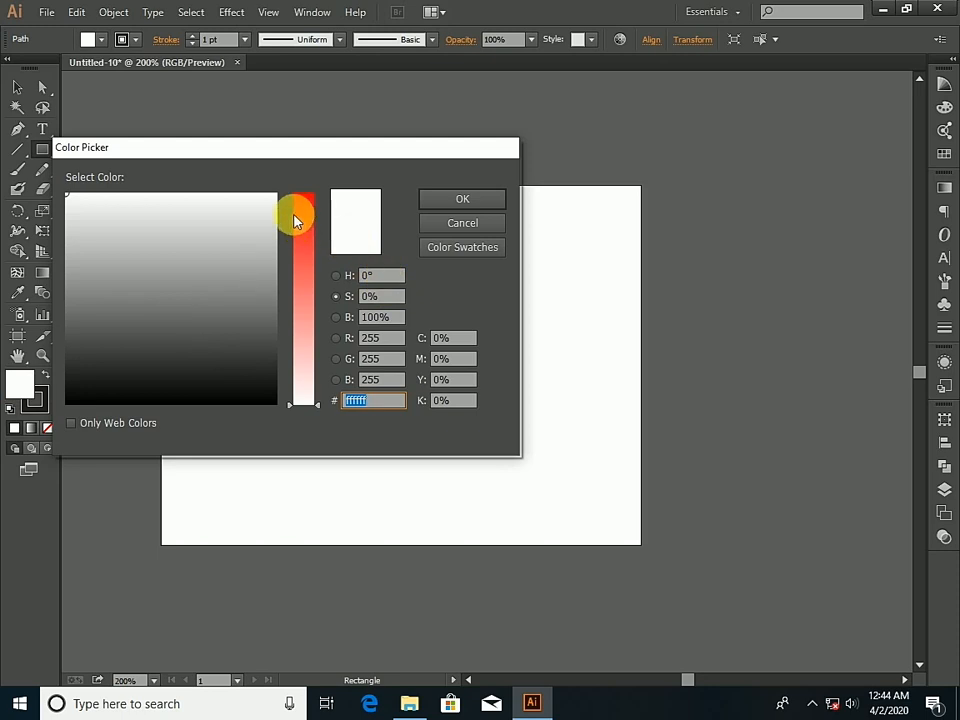
drag(303, 403, 305, 240)
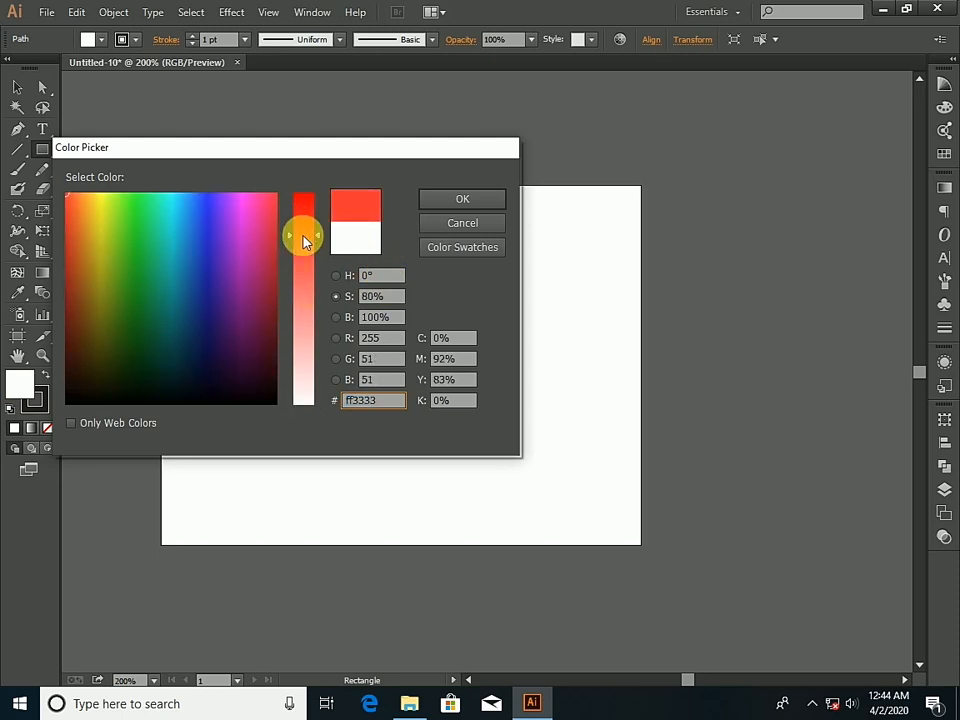
click(203, 254)
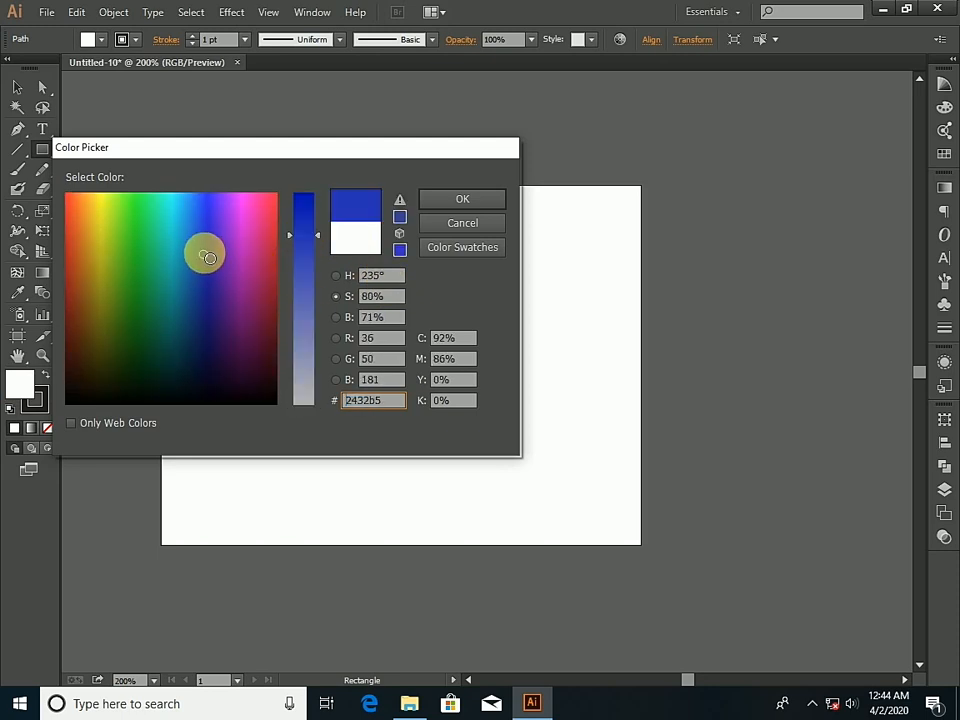
click(445, 203)
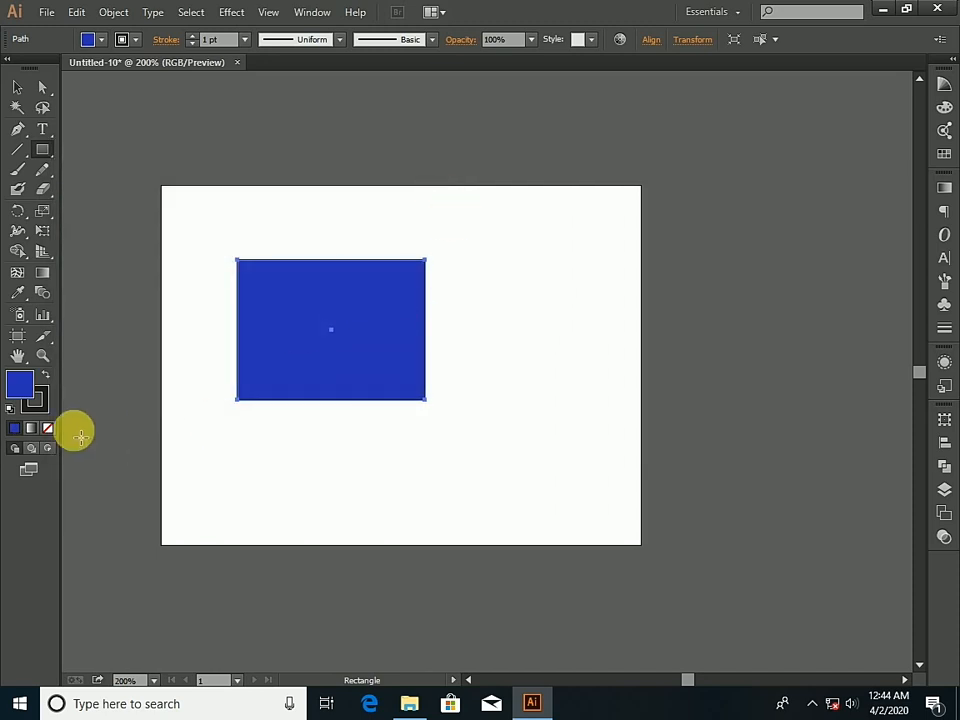
- Set the rectangle's stroke to the bright red e50722 using the Color Picker
click(45, 404)
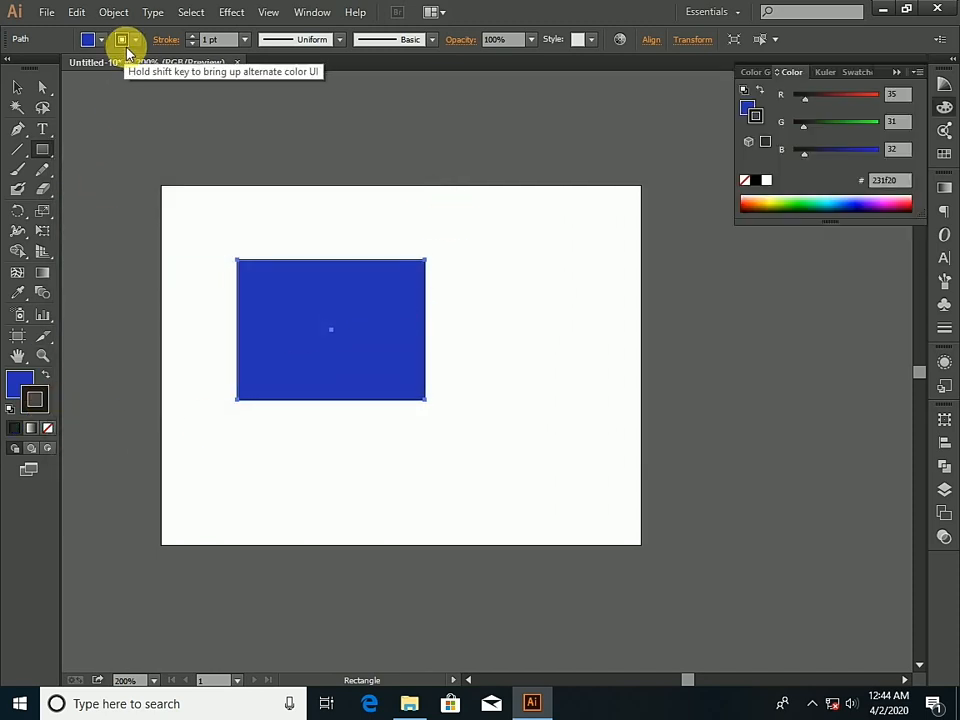
double_click(43, 392)
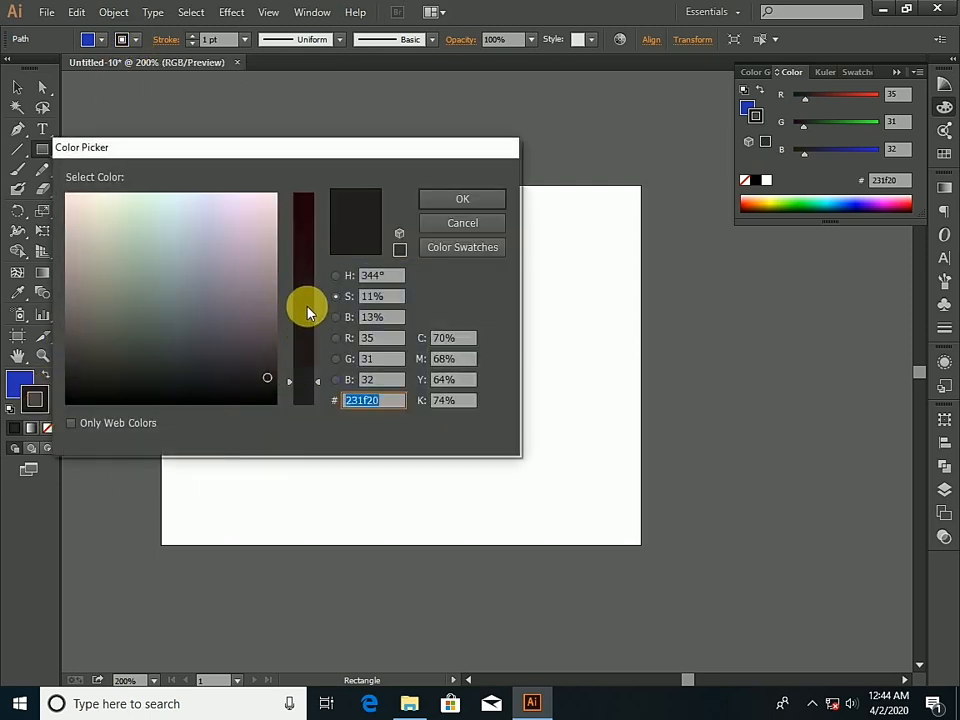
click(308, 204)
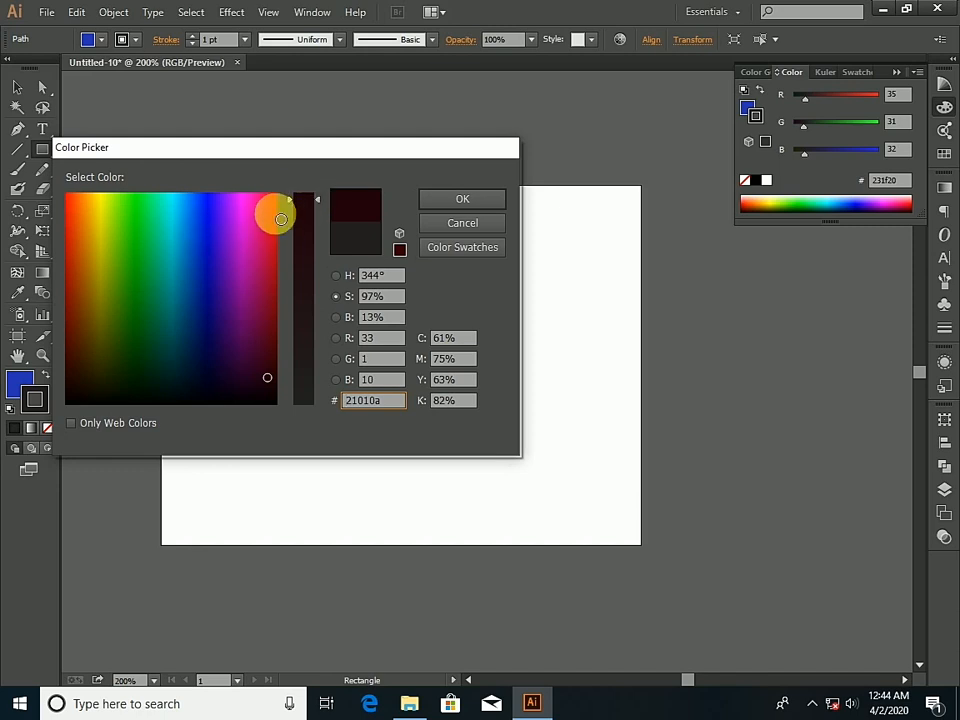
click(275, 211)
click(440, 199)
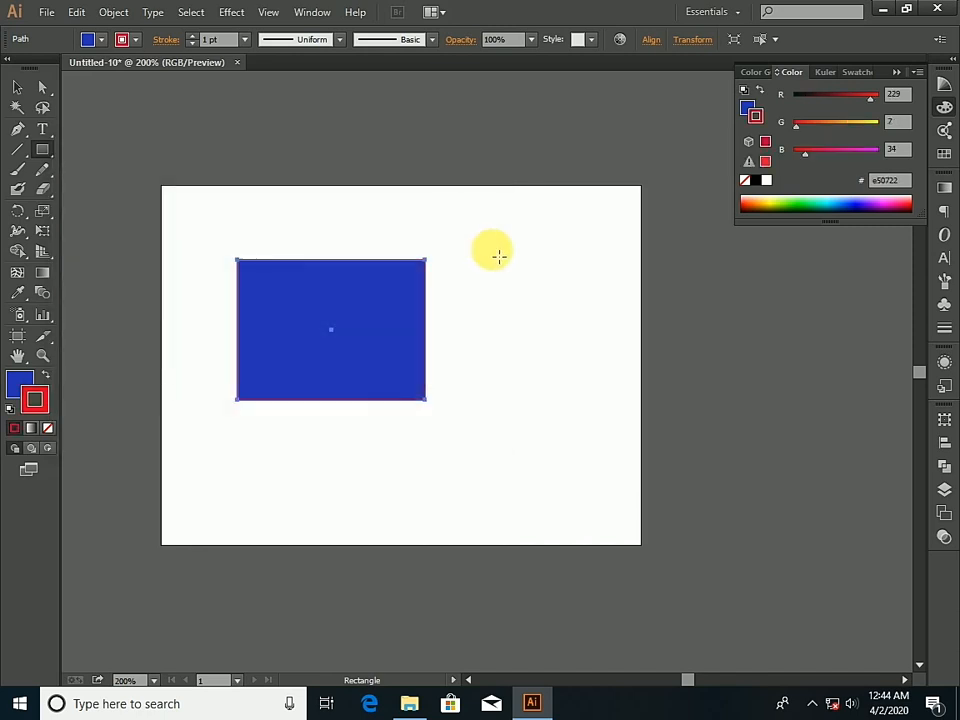
- Reset the rectangle to the default fill and stroke colors
click(38, 400)
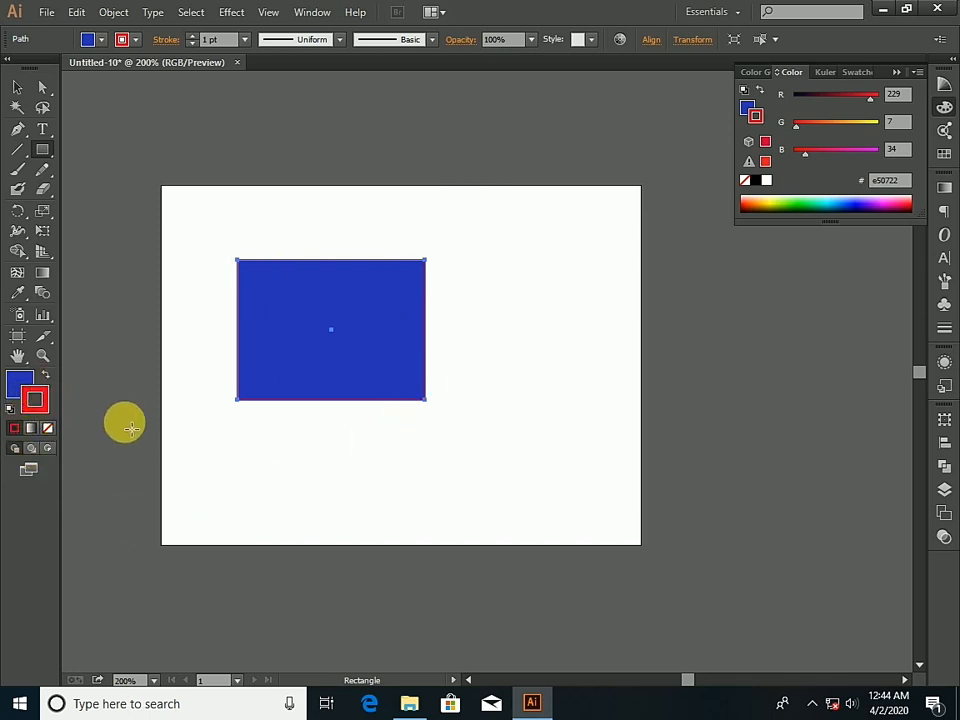
click(22, 382)
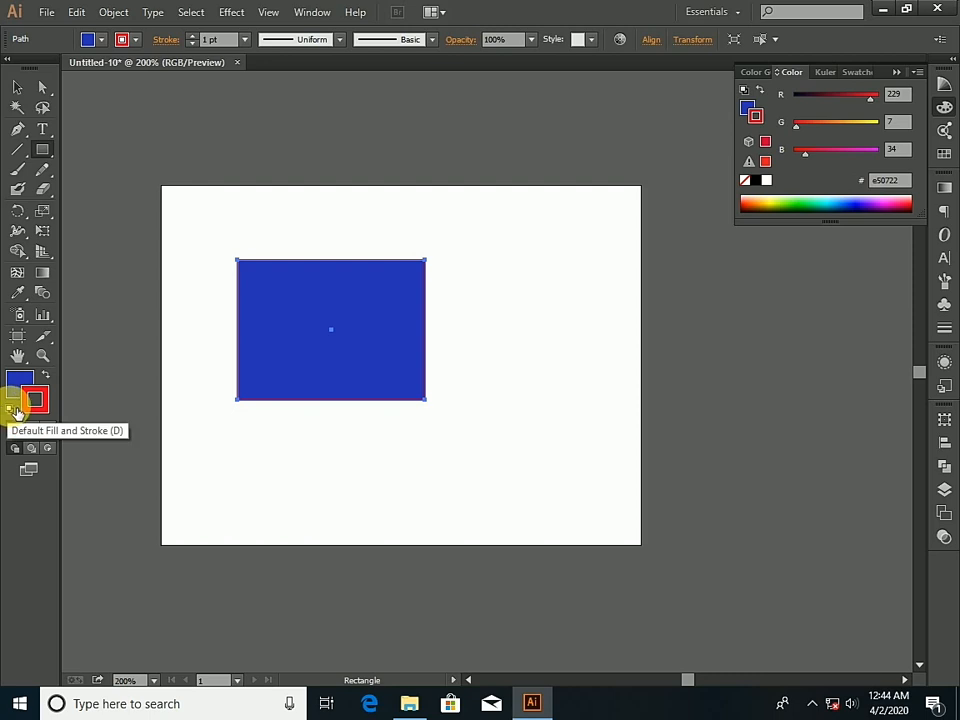
click(15, 410)
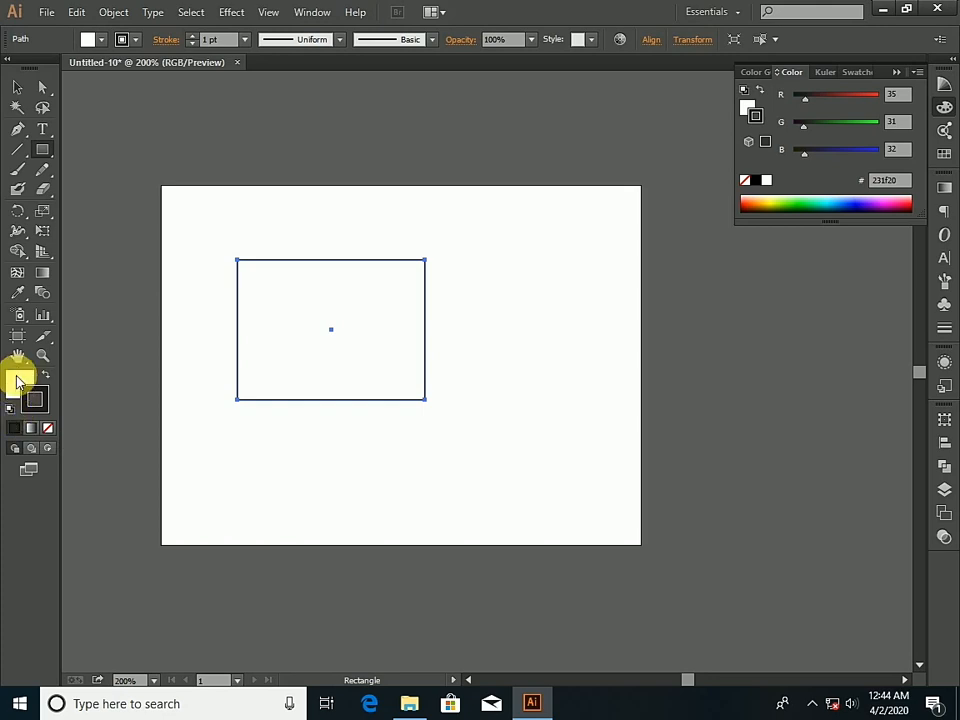
- Remove both the fill and the stroke from the rectangle by setting each to None
click(17, 381)
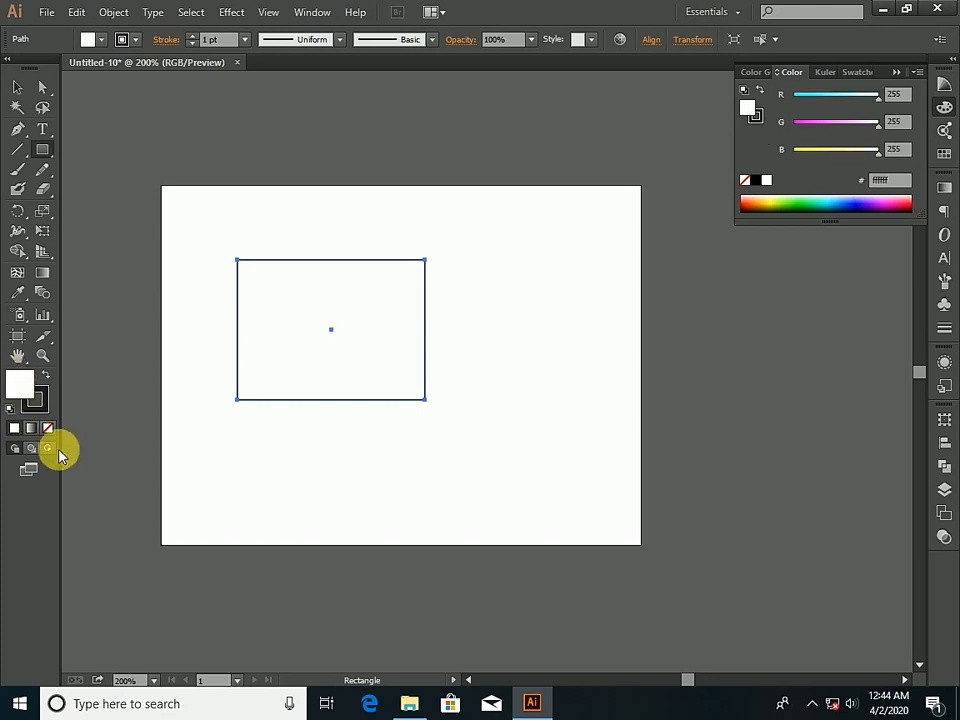
click(38, 403)
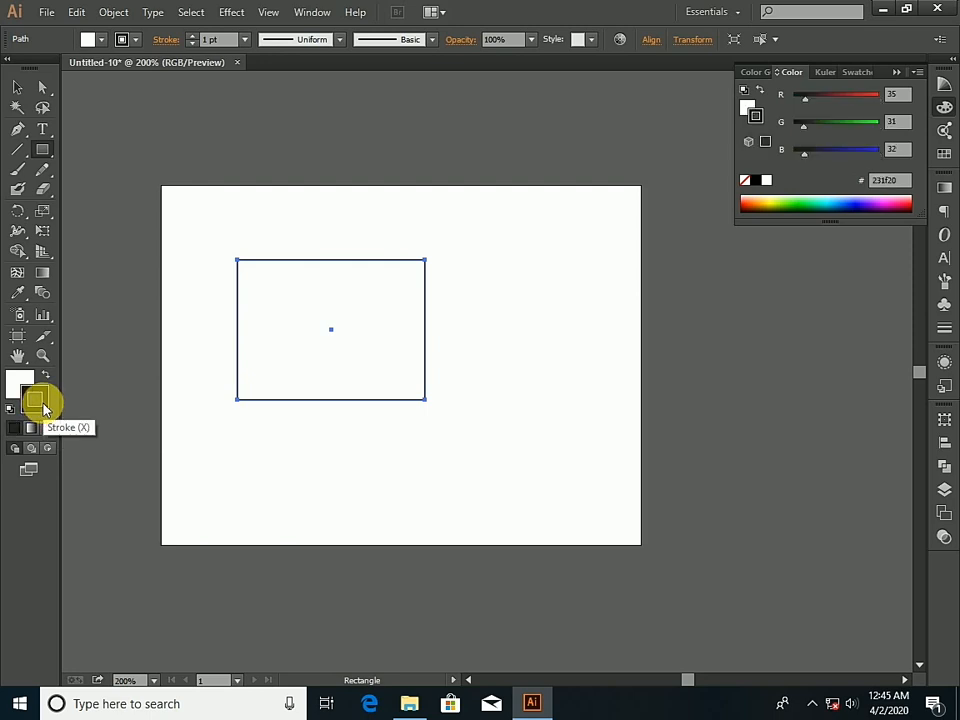
click(17, 382)
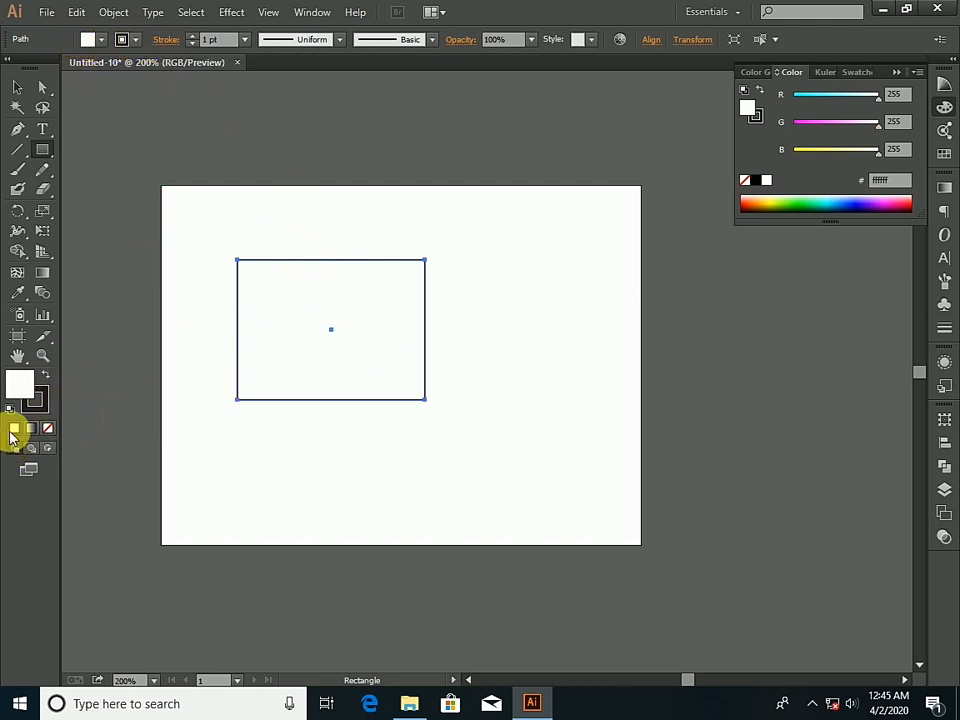
click(21, 384)
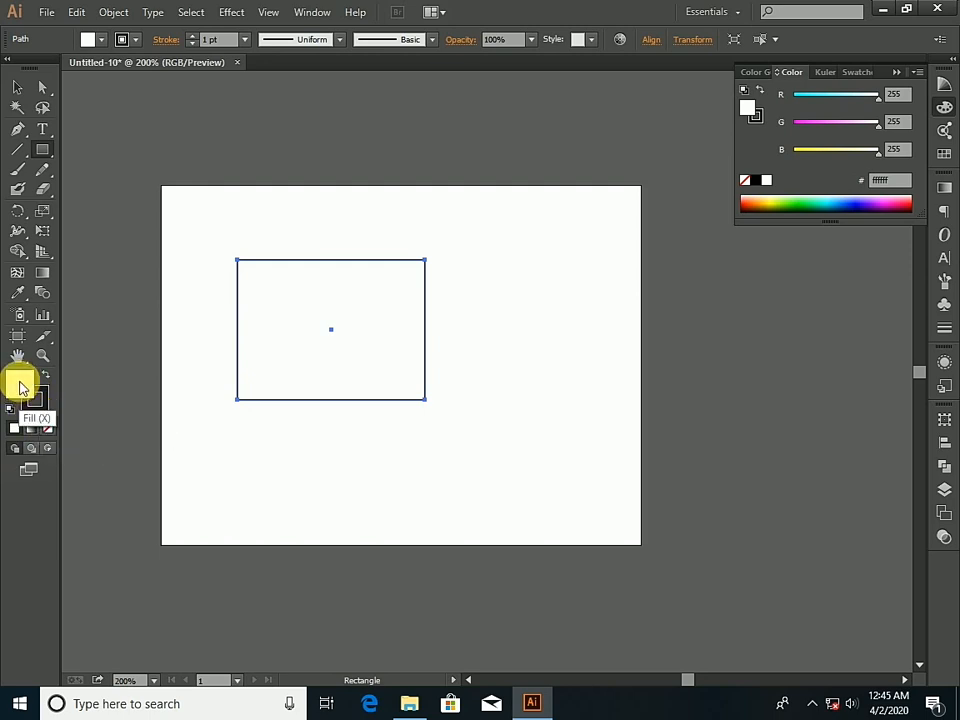
click(50, 428)
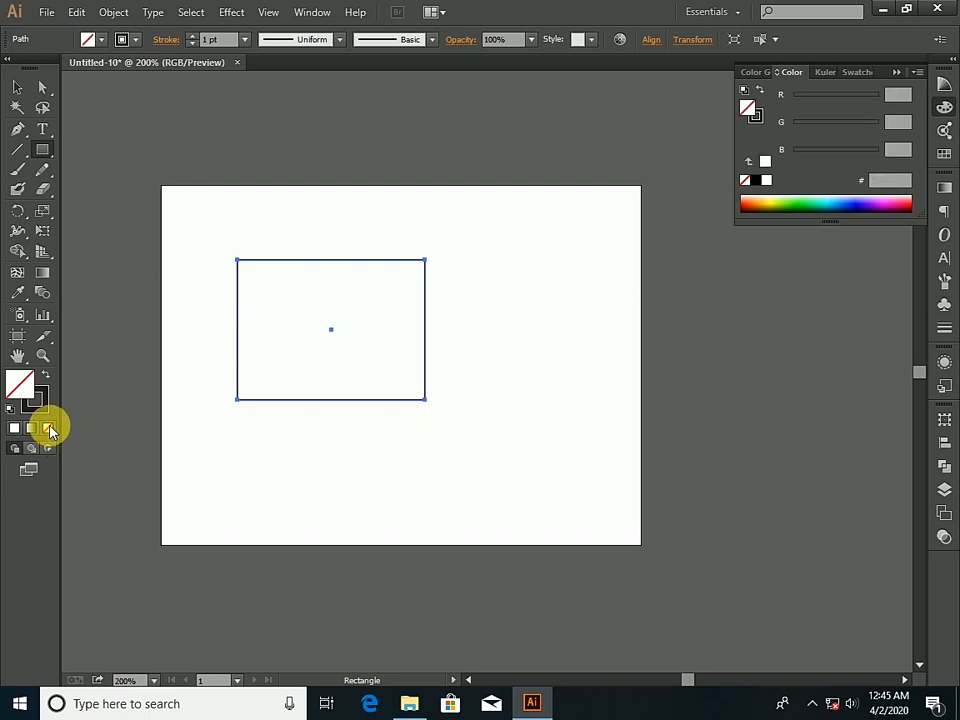
key(x)
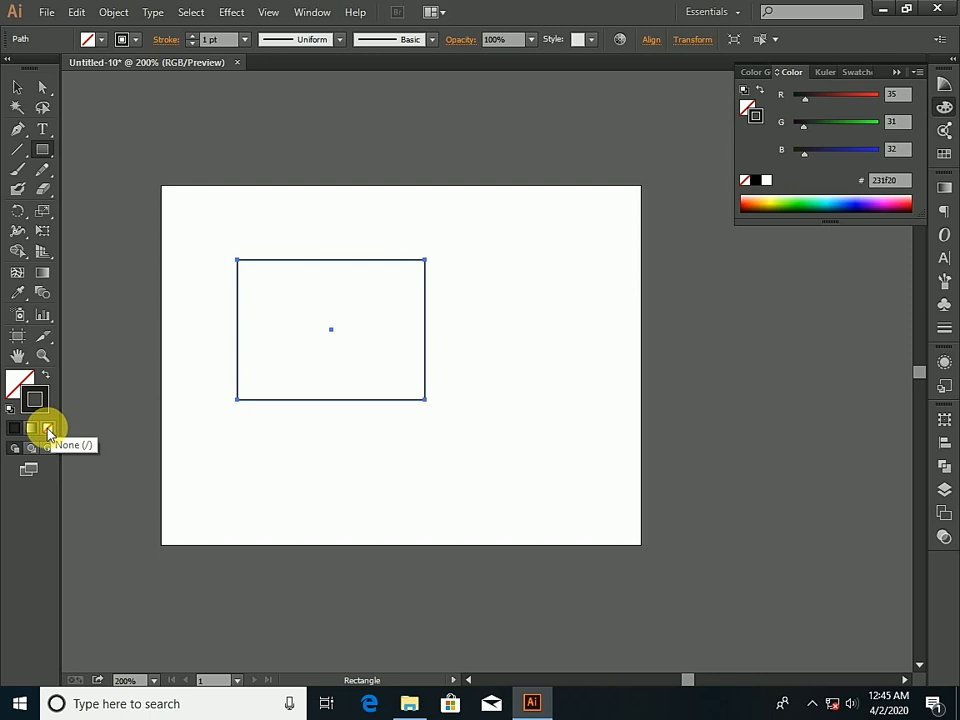
click(47, 430)
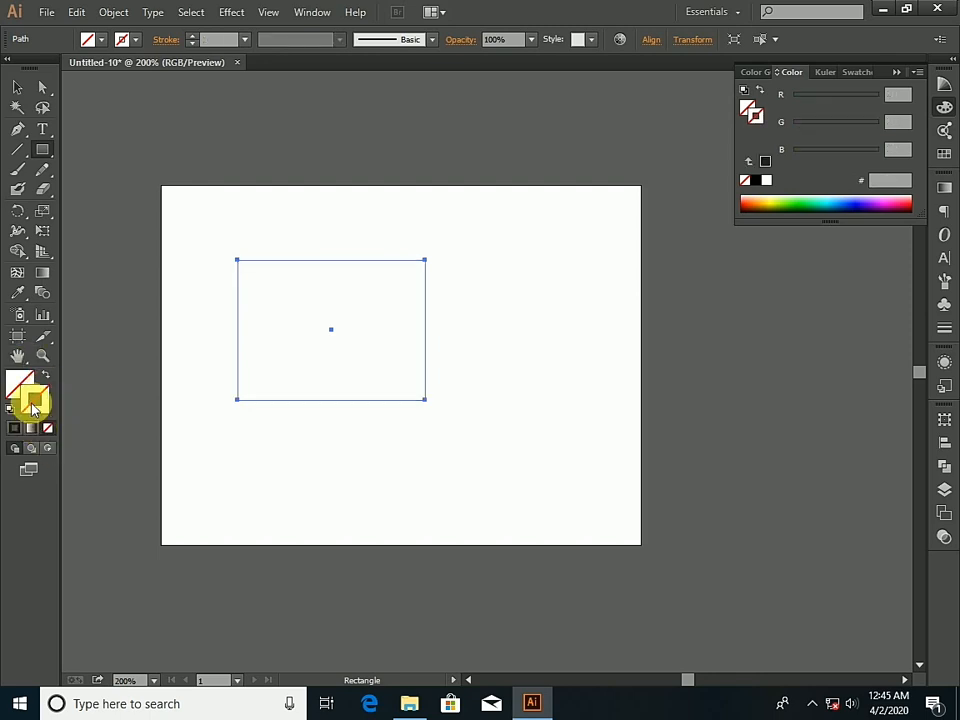
- Apply the solid dark color 231f20 to both the stroke and the fill of the rectangle
click(36, 404)
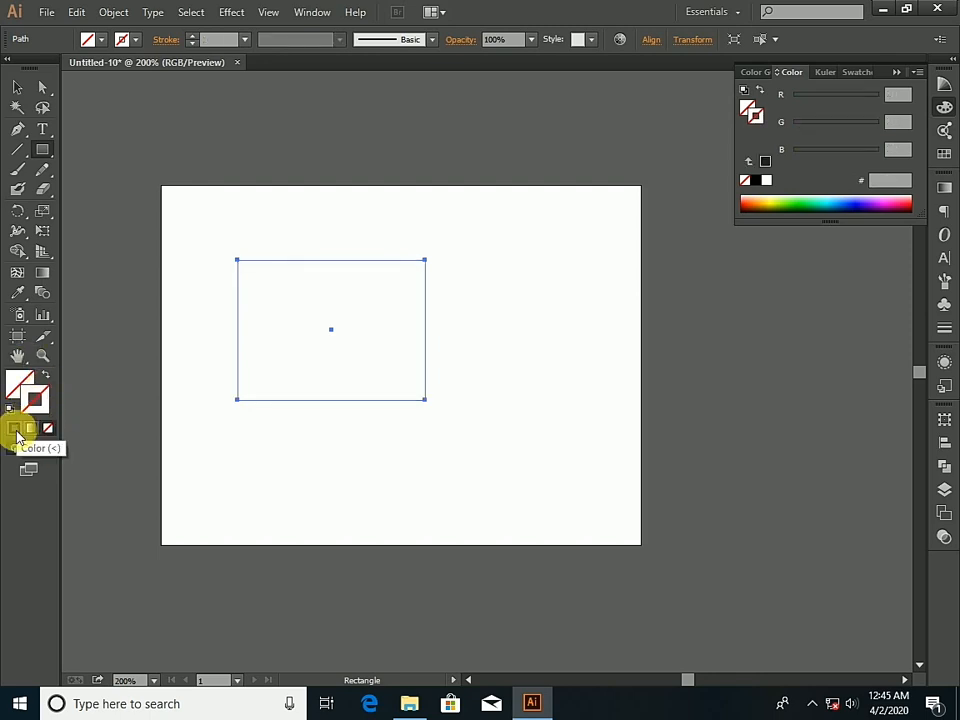
click(15, 430)
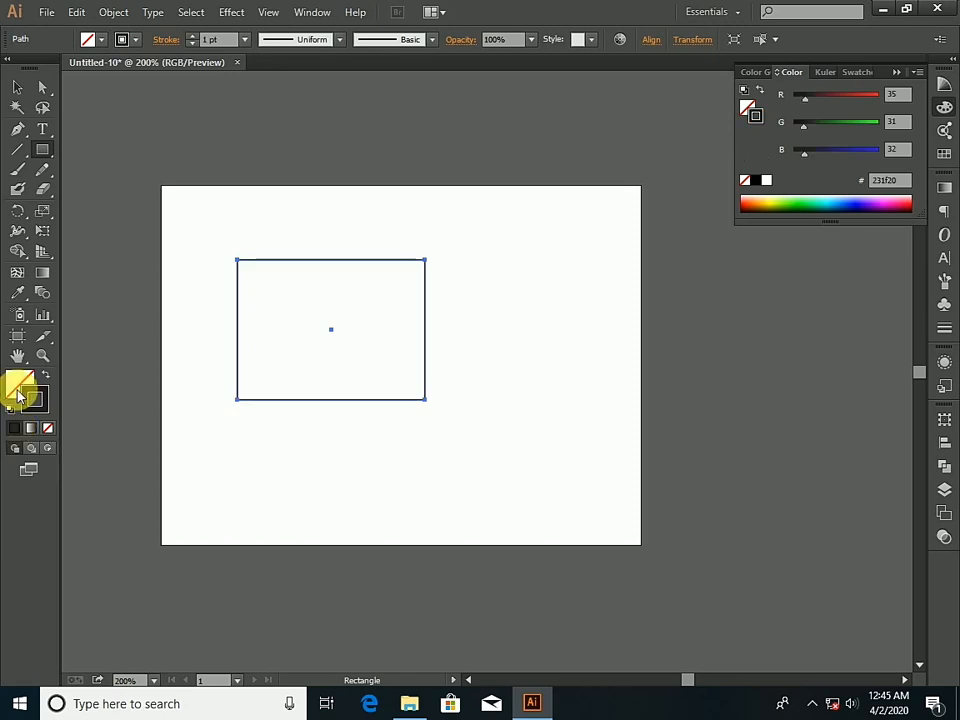
click(18, 383)
click(15, 430)
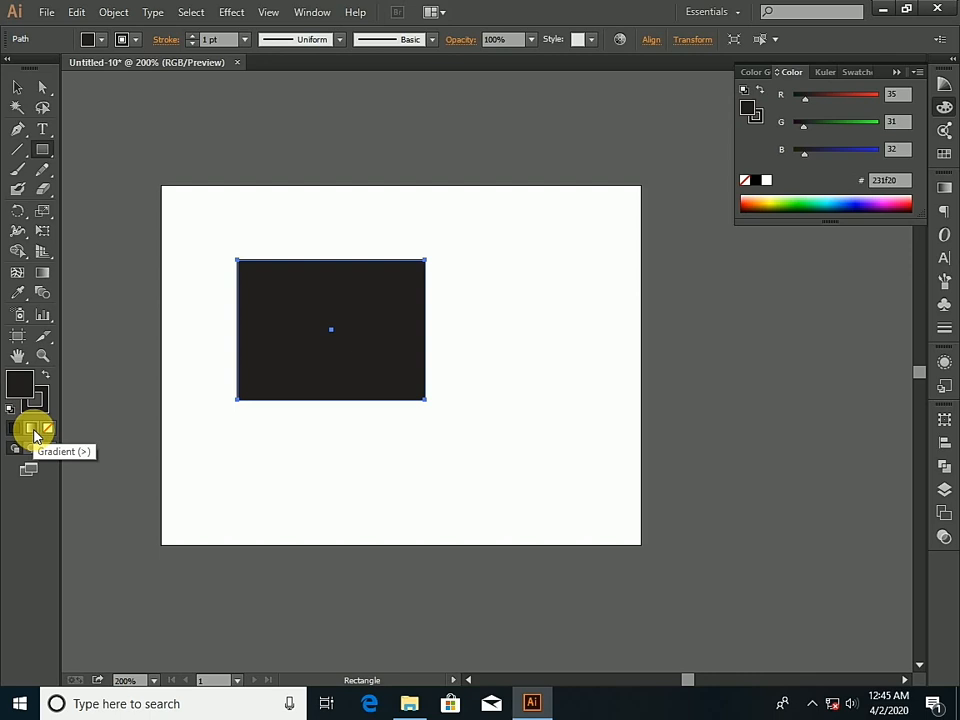
- Fill the rectangle with the white-to-black linear gradient and collapse the gradient settings
click(32, 429)
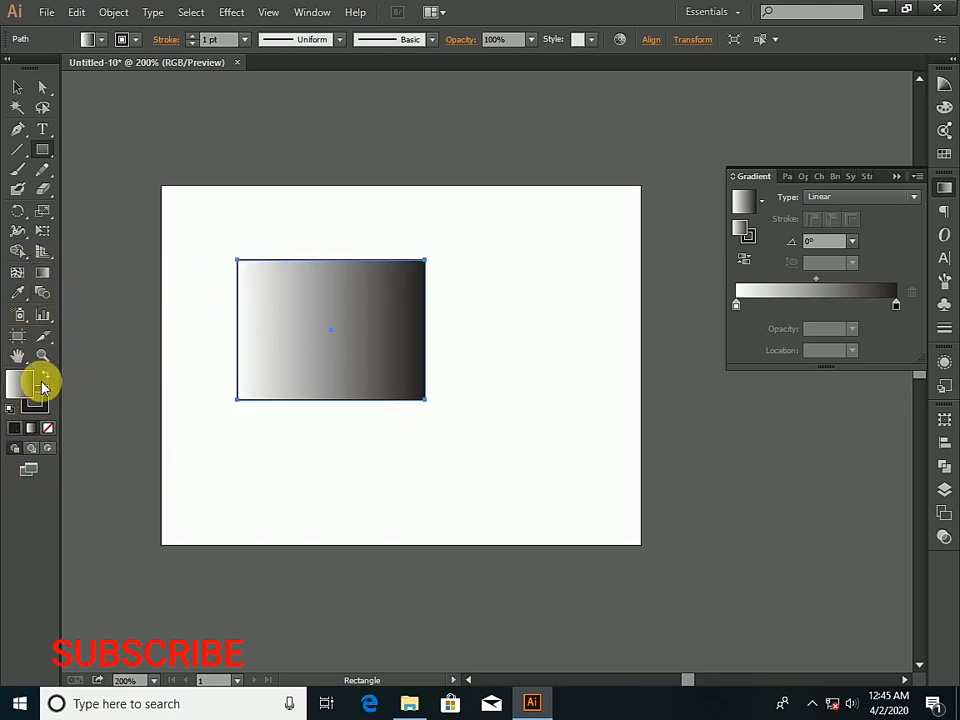
click(897, 177)
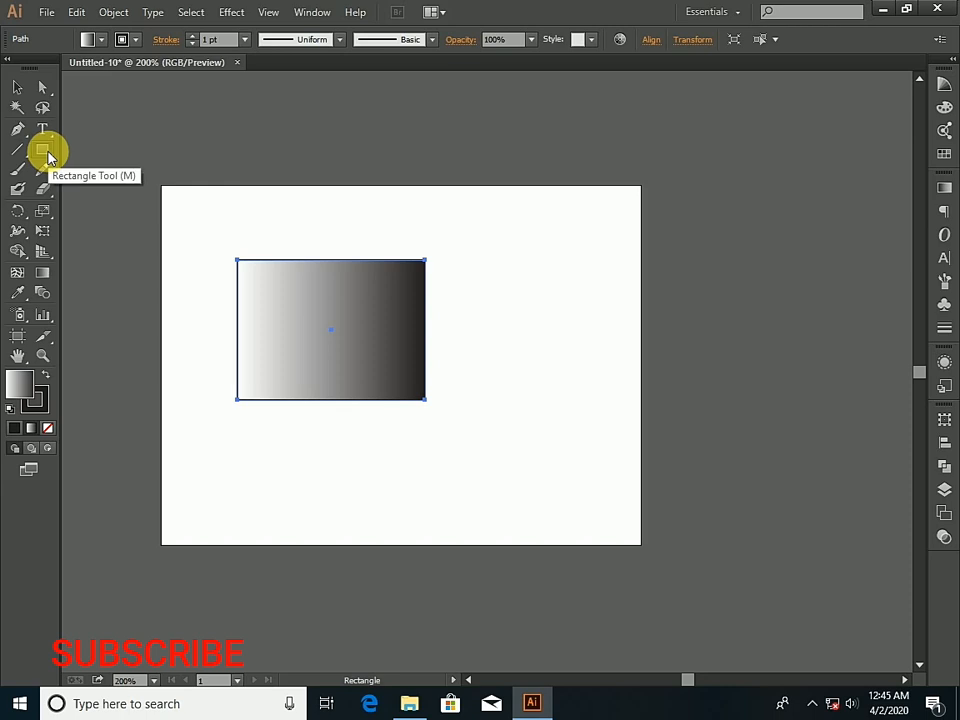
- Fill the rectangle with the light blue color swatch
click(101, 39)
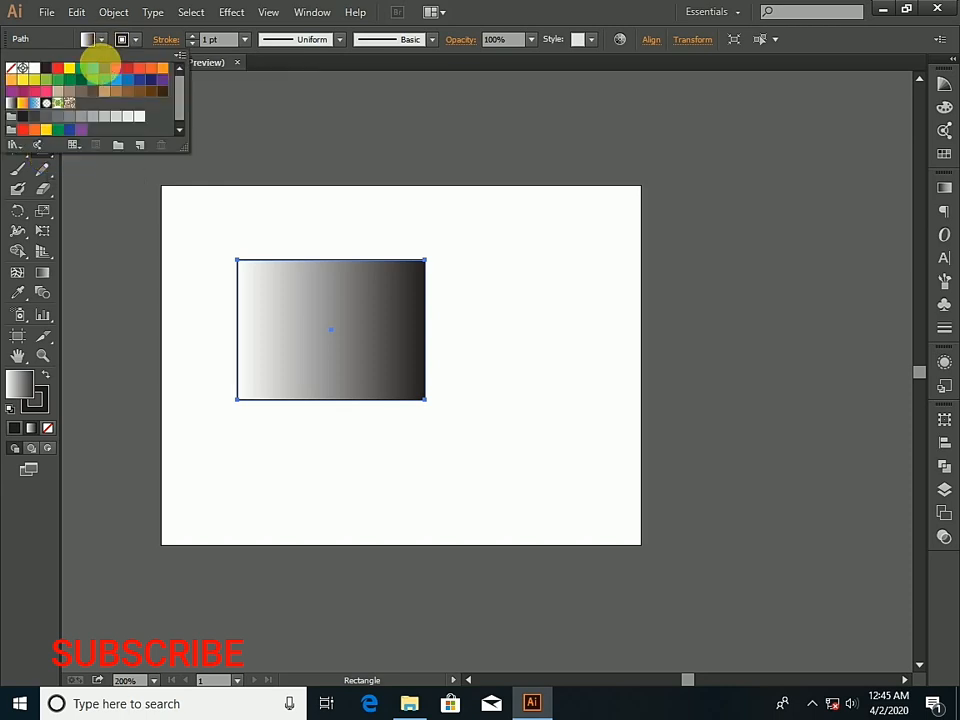
click(93, 67)
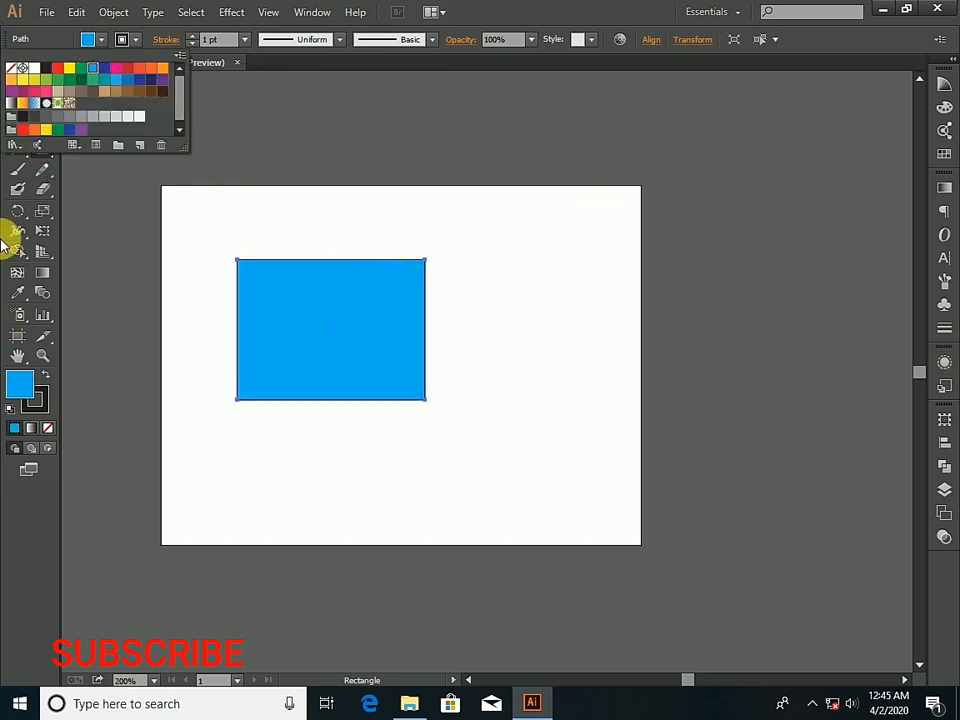
click(103, 40)
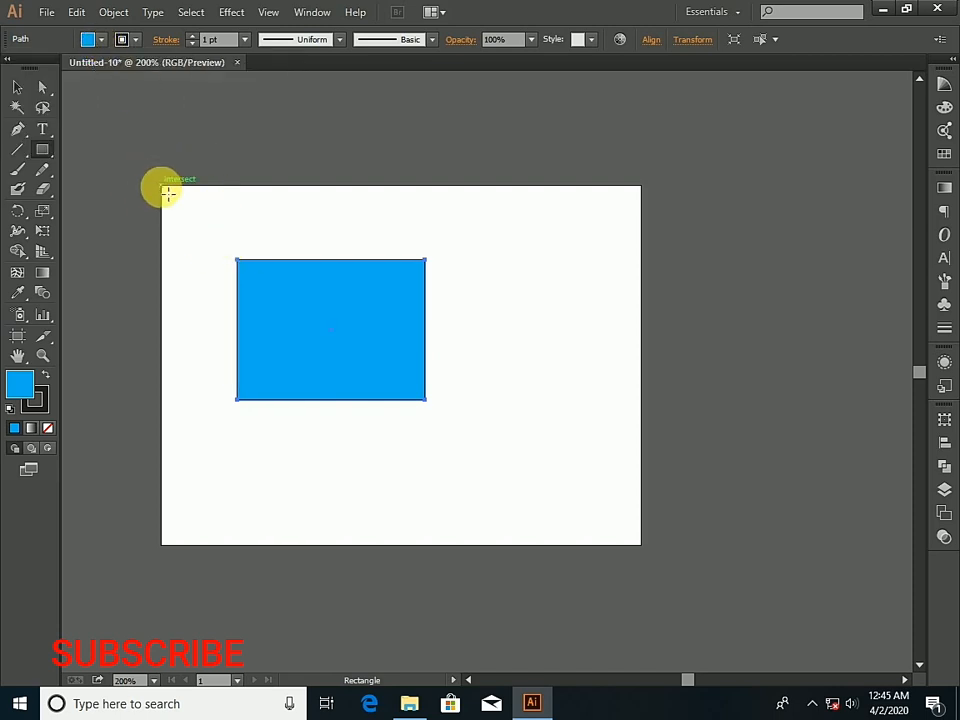
- Draw a rectangle covering the whole artboard, with two smaller ones on its upper half and a wide one at its lower centre
drag(167, 190, 643, 546)
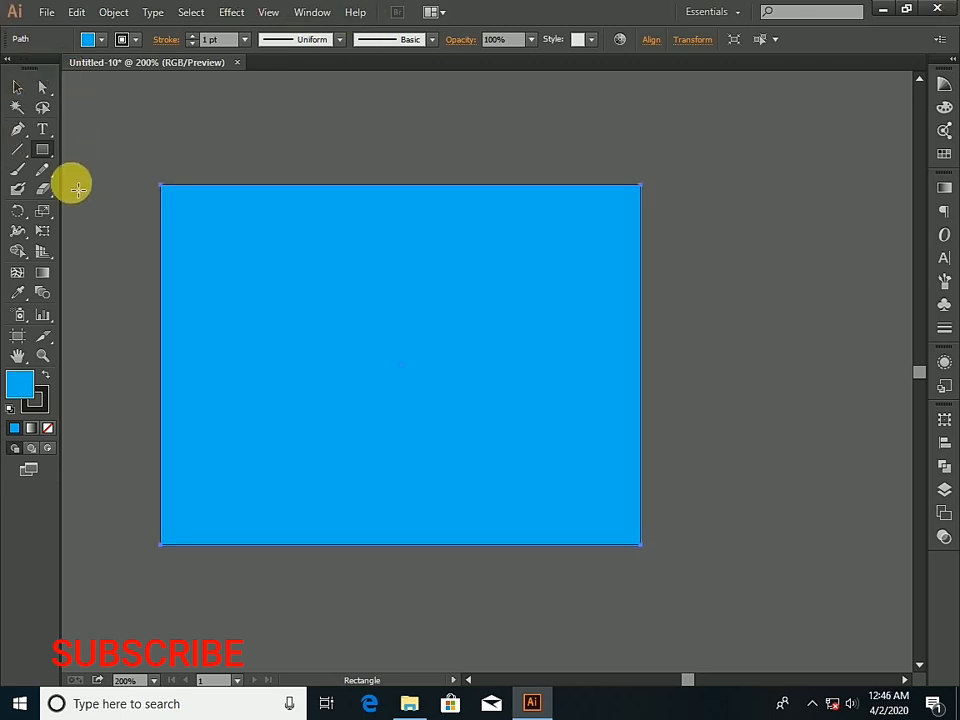
drag(217, 249, 318, 340)
drag(456, 256, 559, 352)
drag(275, 466, 511, 523)
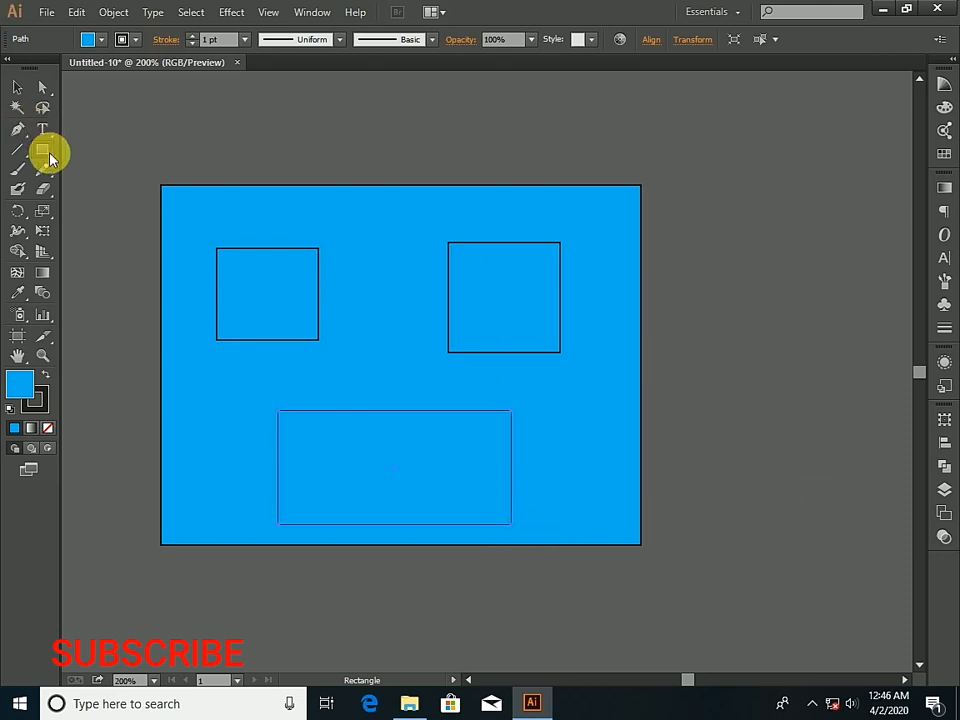
- Fill the wide rectangle at the artboard's lower centre with the pink color swatch
click(90, 39)
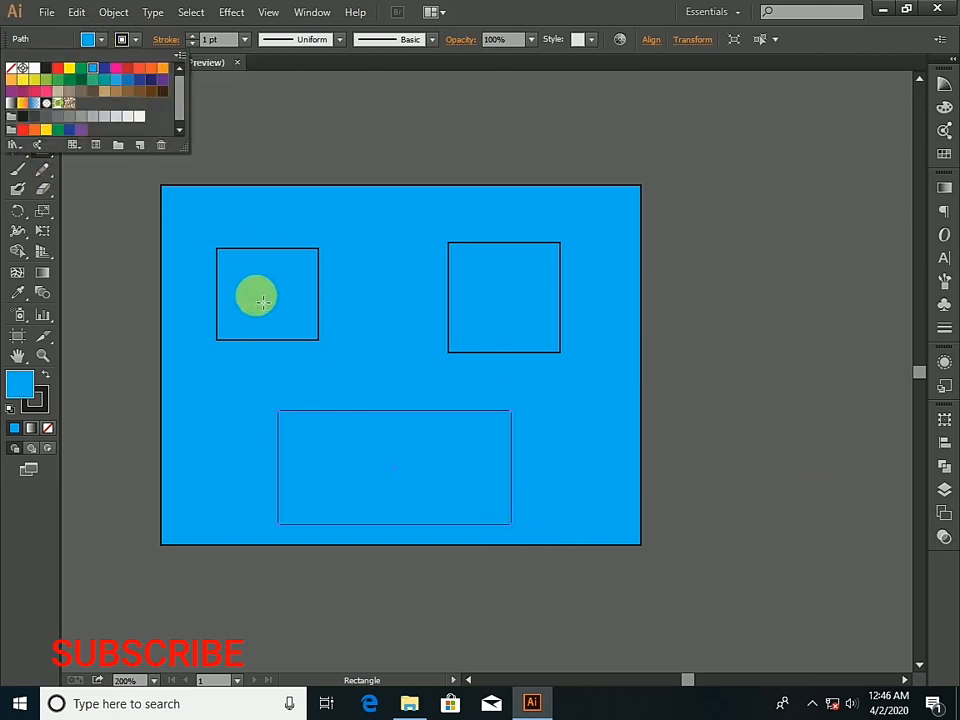
click(116, 68)
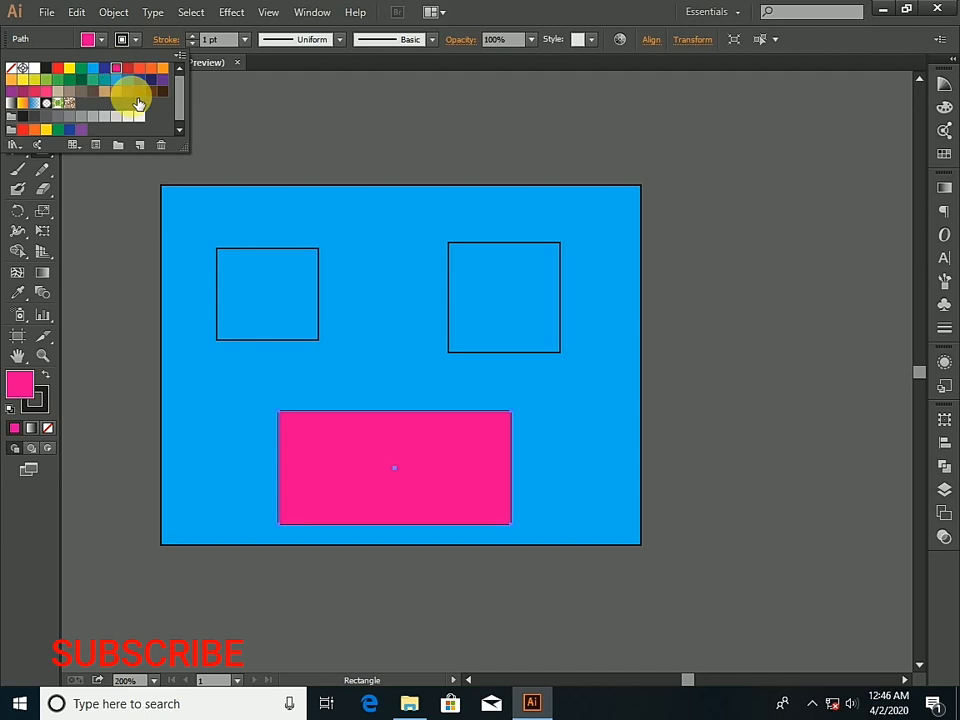
click(109, 40)
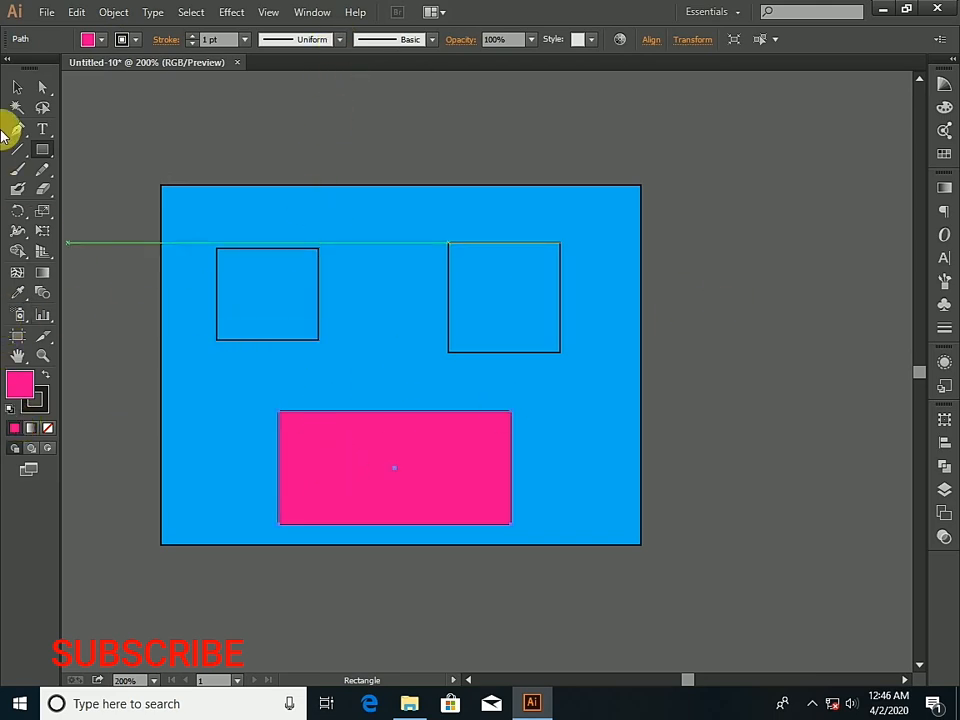
- Copy the pink fill from the wide lower rectangle onto the upper-left rectangle with the Eyedropper tool
click(13, 90)
click(246, 284)
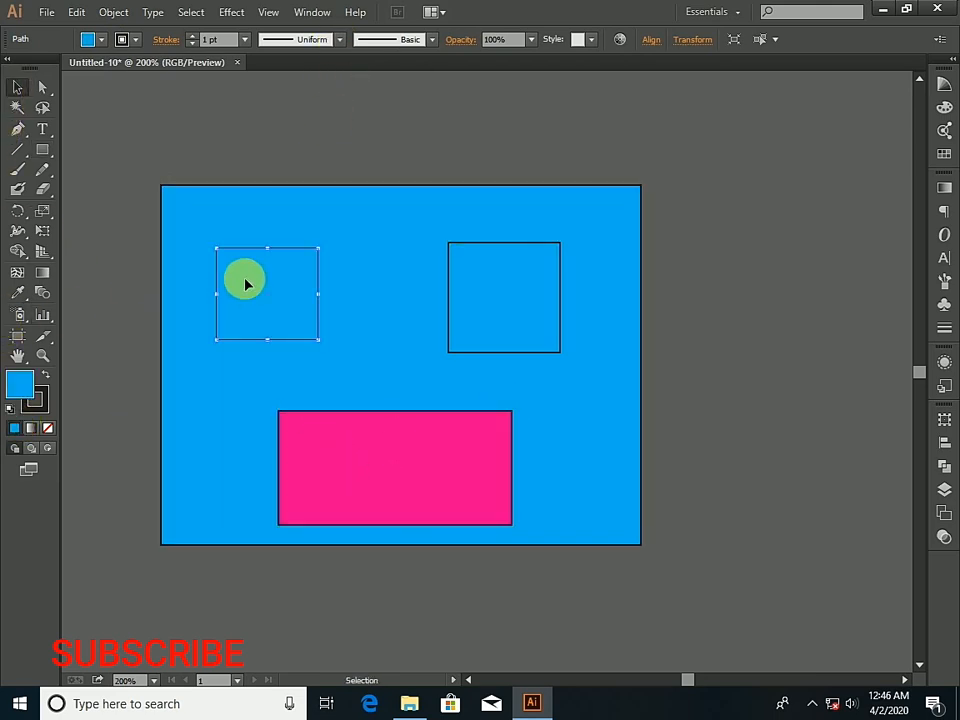
click(17, 294)
click(349, 454)
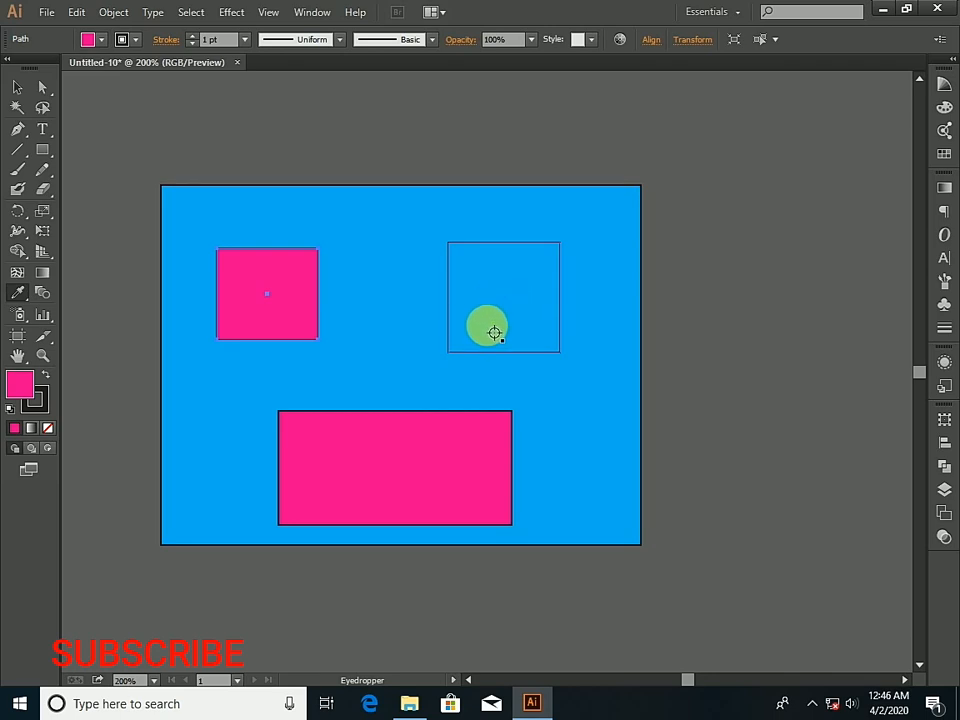
- Fill the upper-right rectangle with the dark blue color swatch and select the light blue background rectangle
click(17, 88)
click(527, 288)
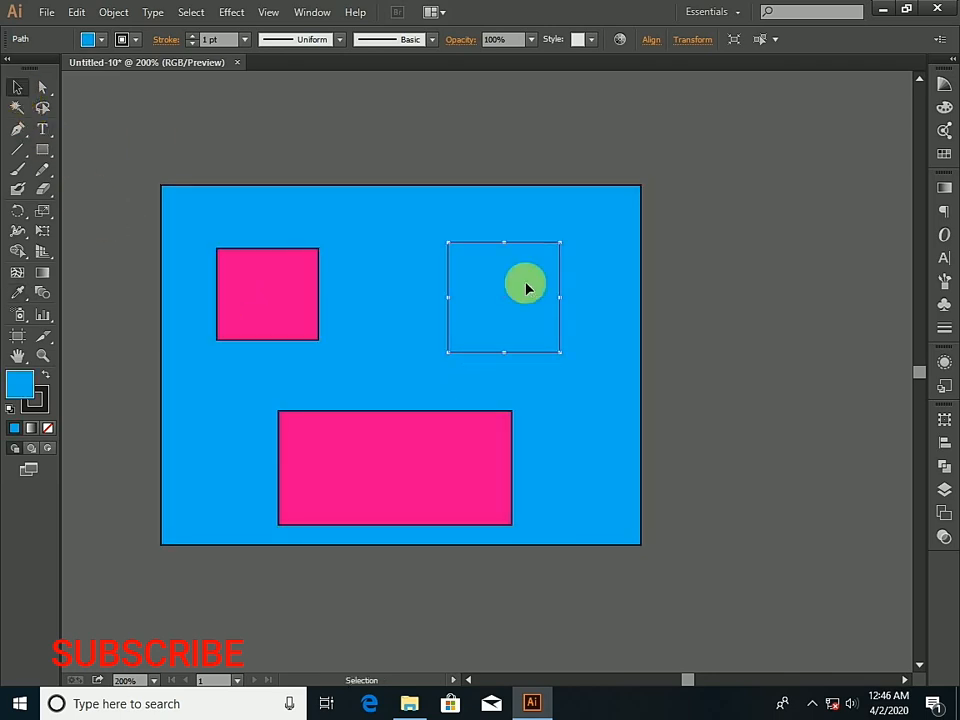
click(101, 39)
click(111, 79)
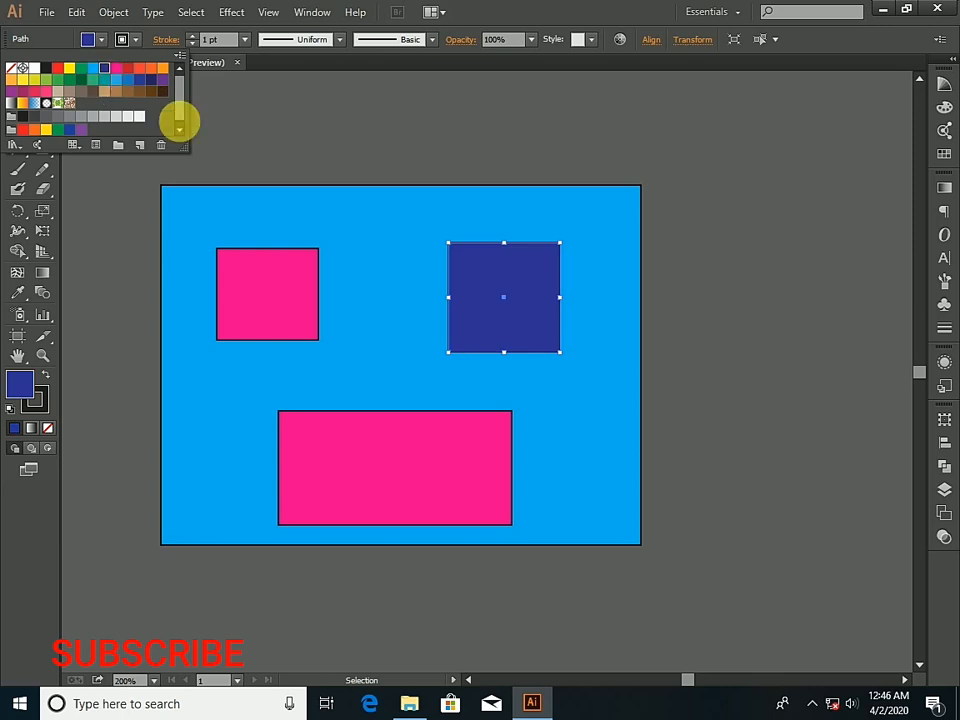
click(356, 298)
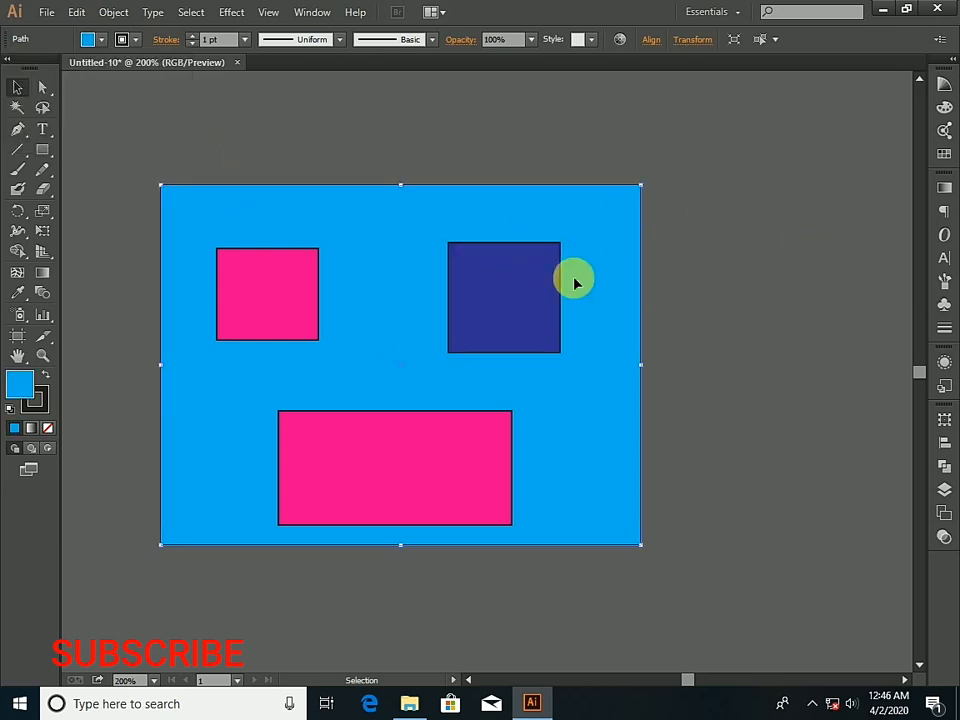
click(46, 13)
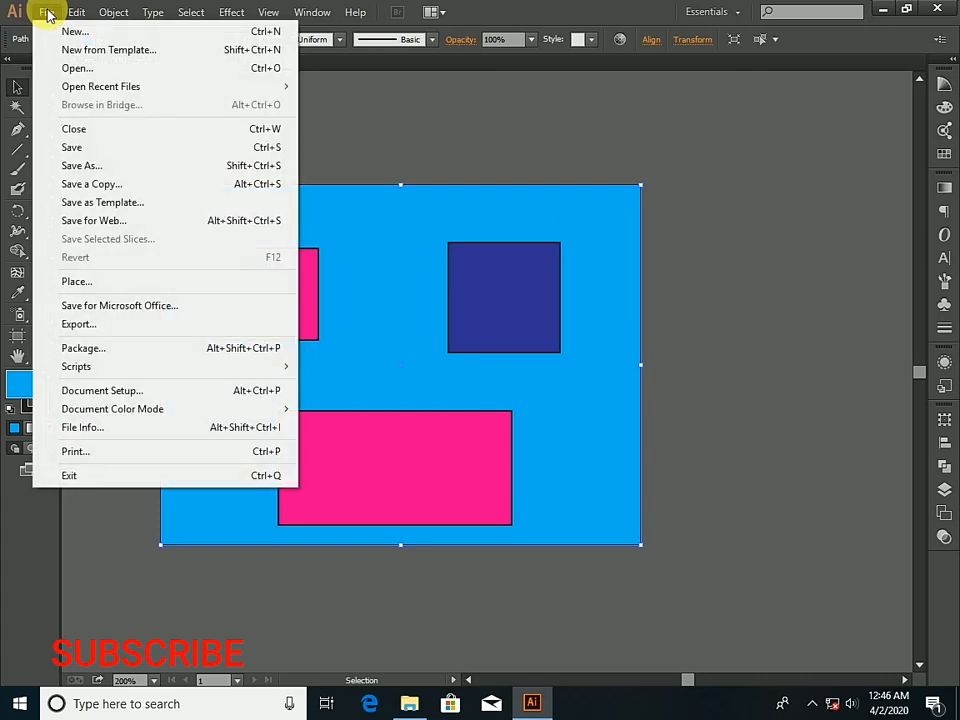
click(110, 152)
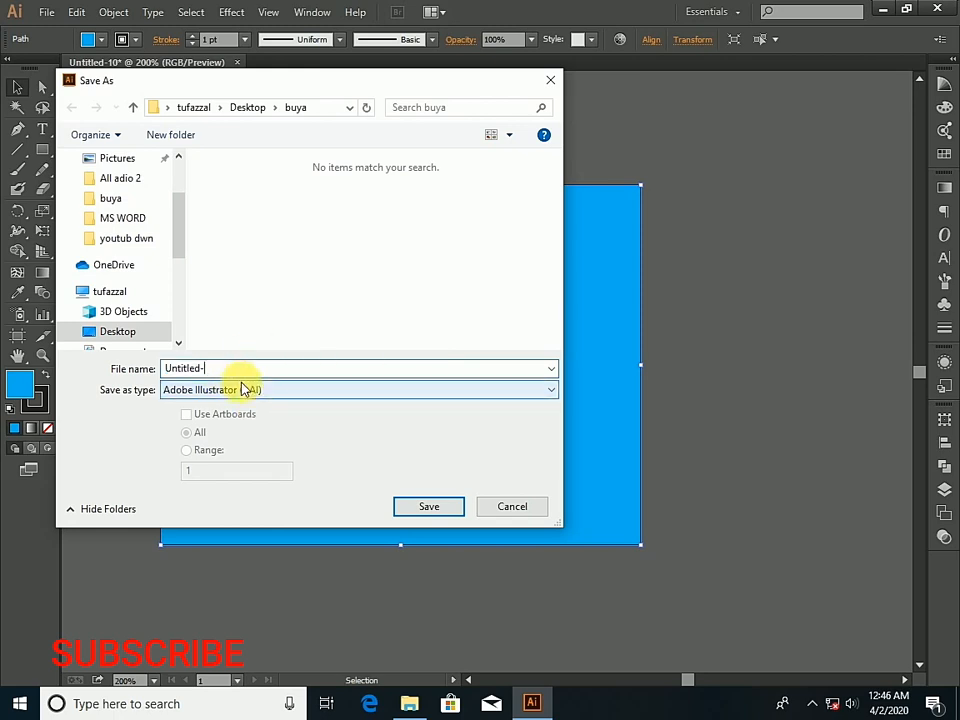
key(BackSpace)
key(BackSpace)
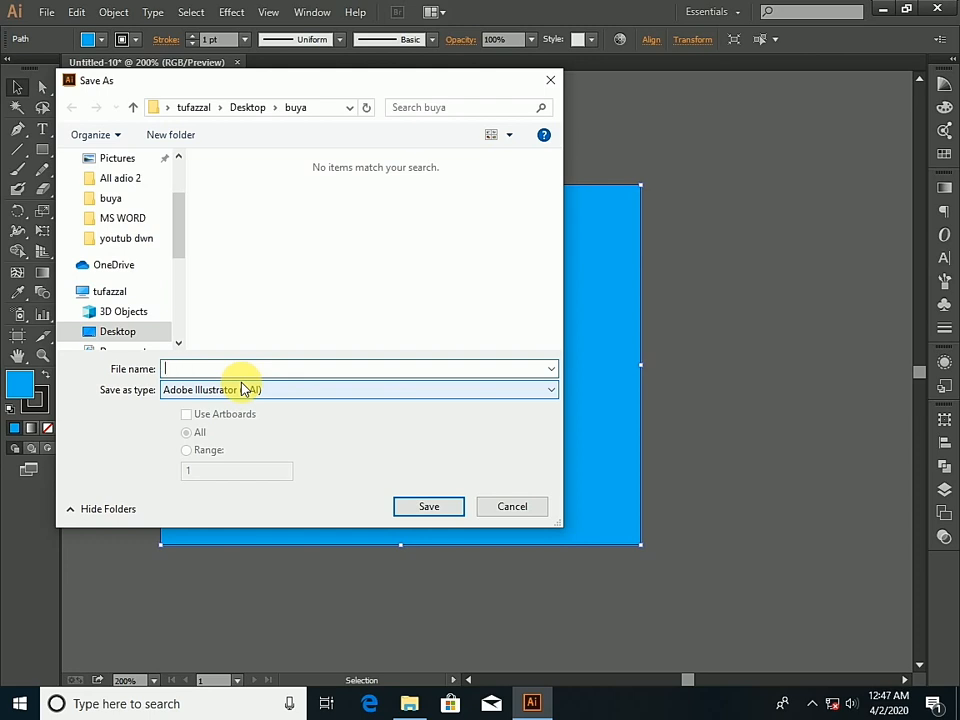
text(HAWQ)
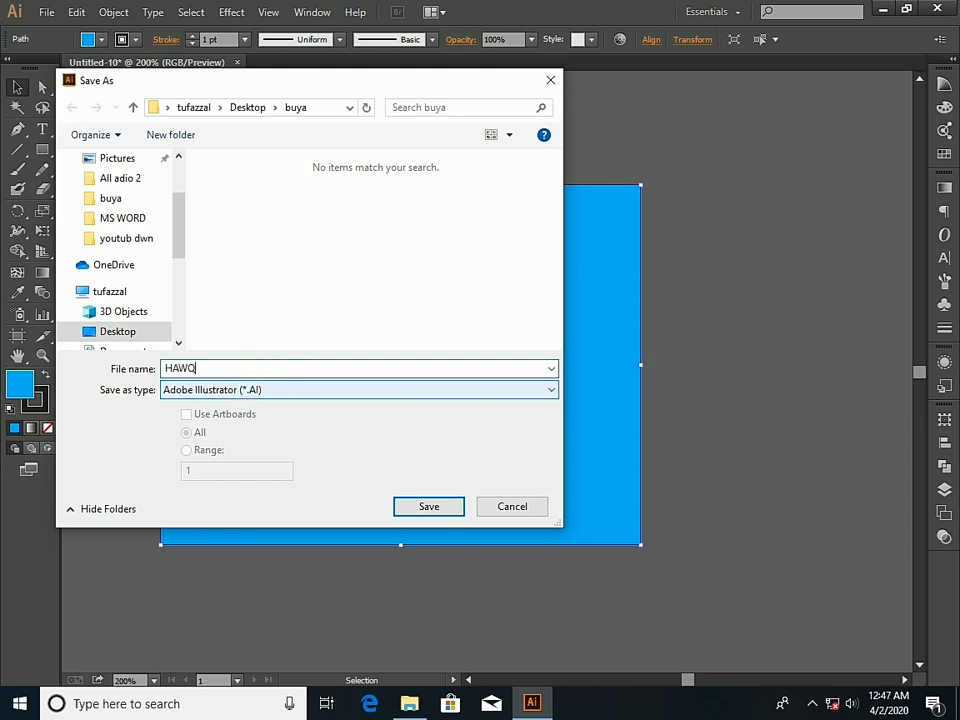
text(UE)
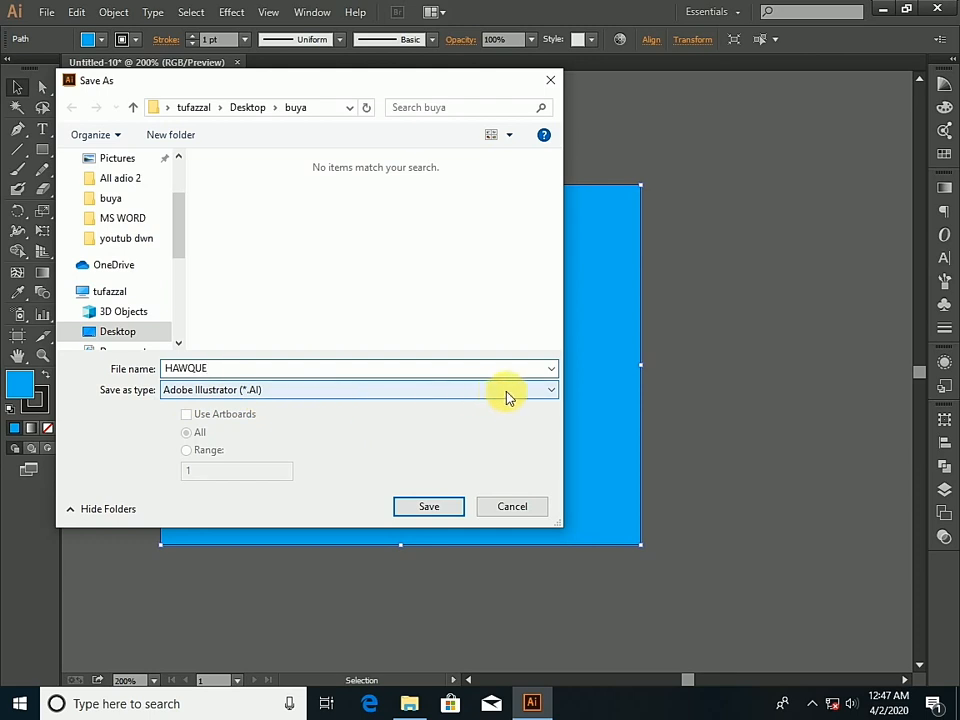
click(553, 391)
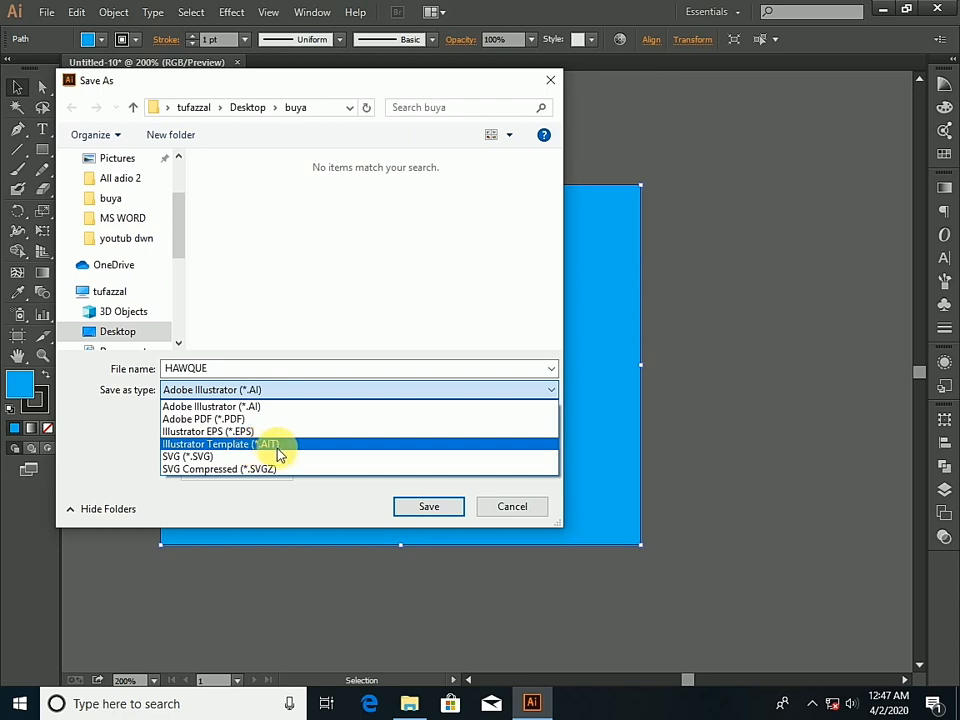
click(240, 452)
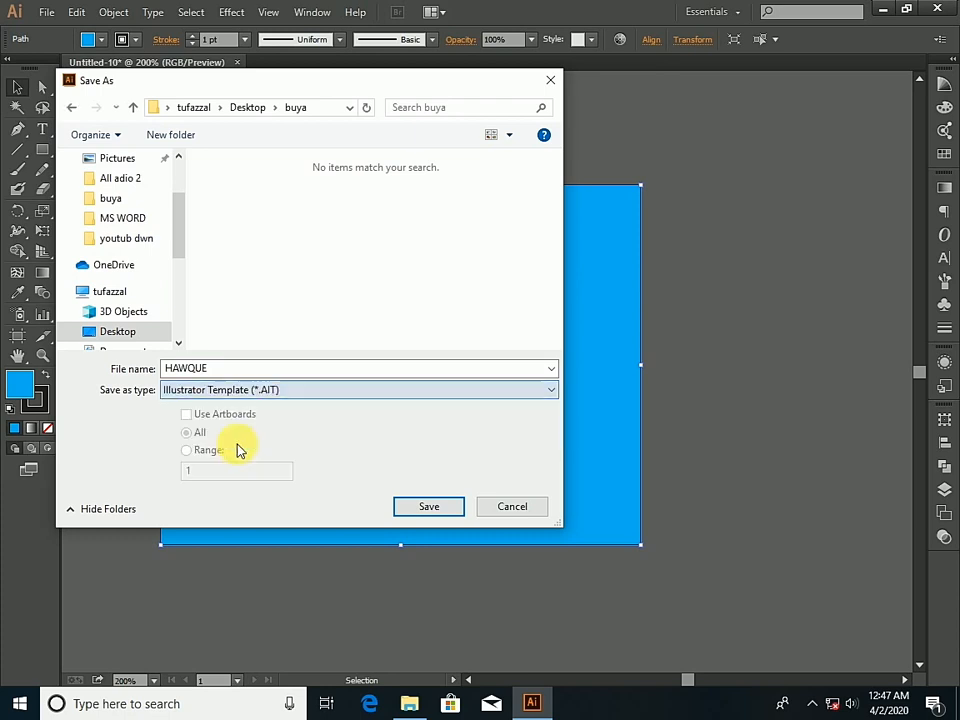
click(550, 392)
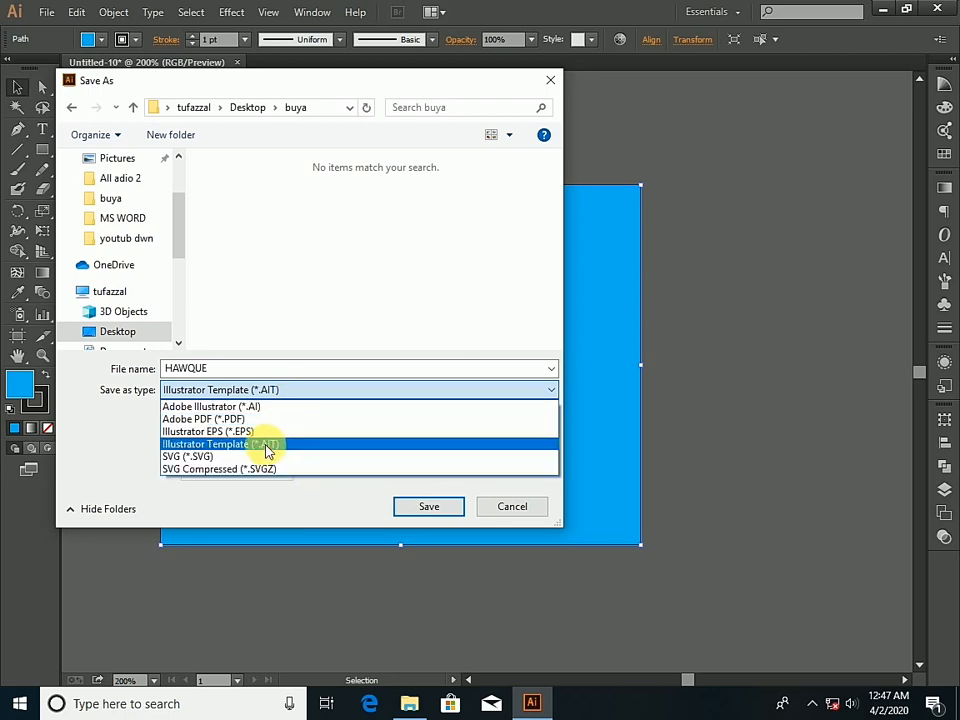
click(549, 84)
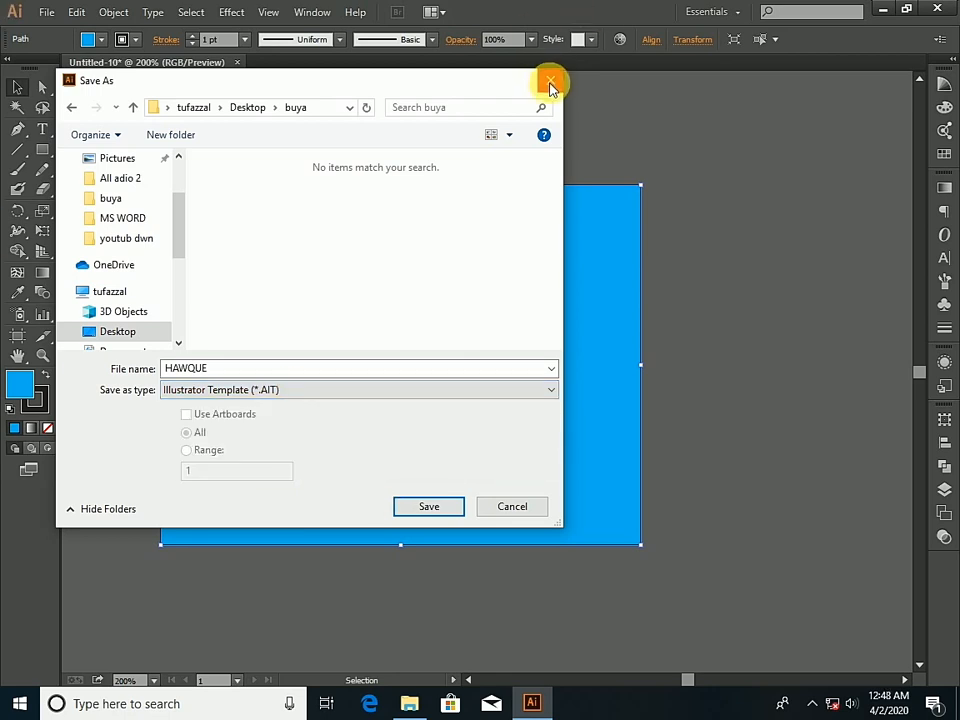
click(513, 507)
click(46, 13)
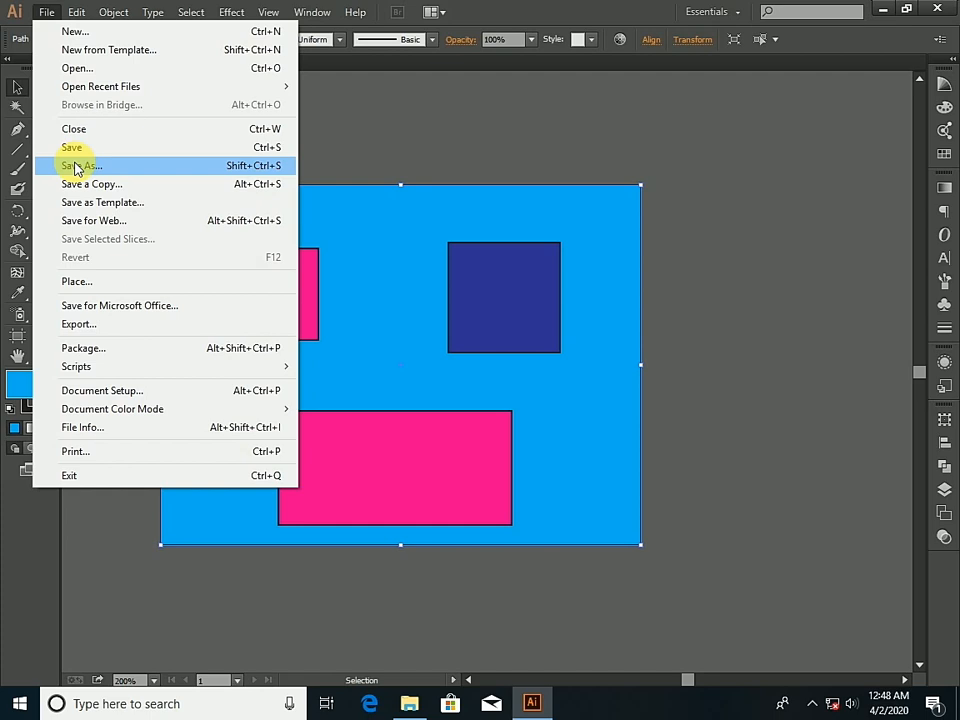
click(105, 168)
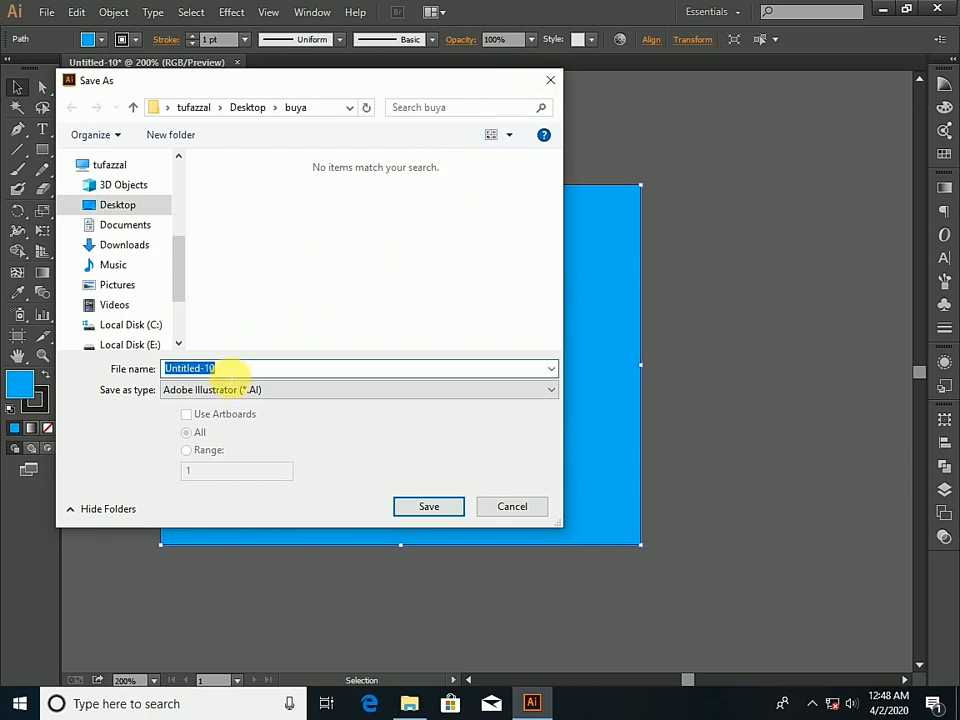
click(548, 80)
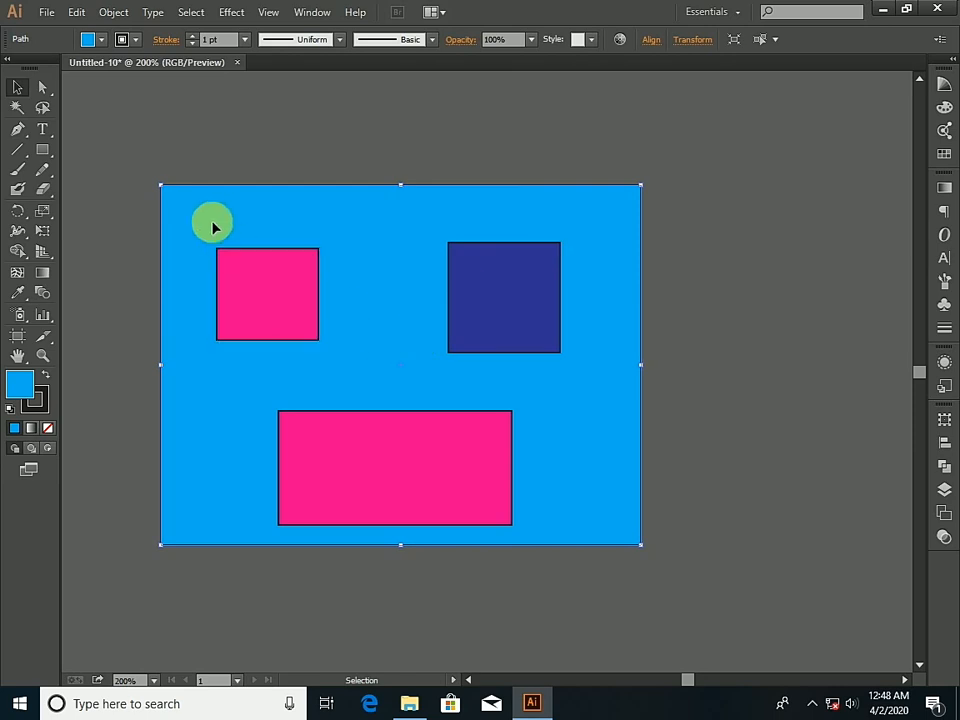
- Save the document to the Desktop as an Illustrator Template (*.AIT) under the name Untitled-10
click(44, 12)
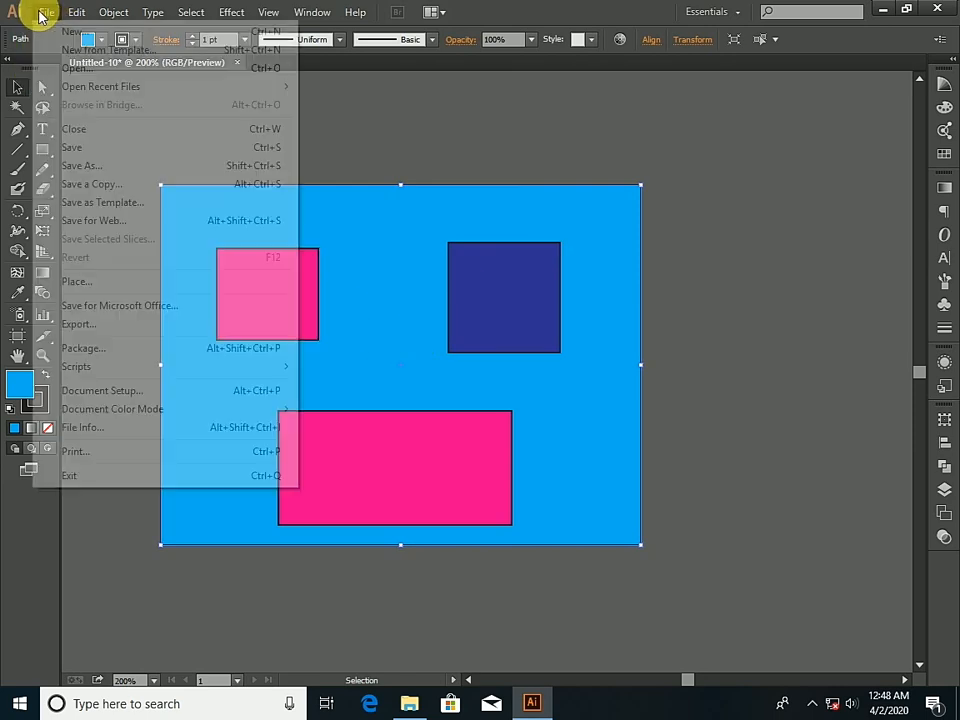
mouse_move(76, 12)
mouse_move(44, 12)
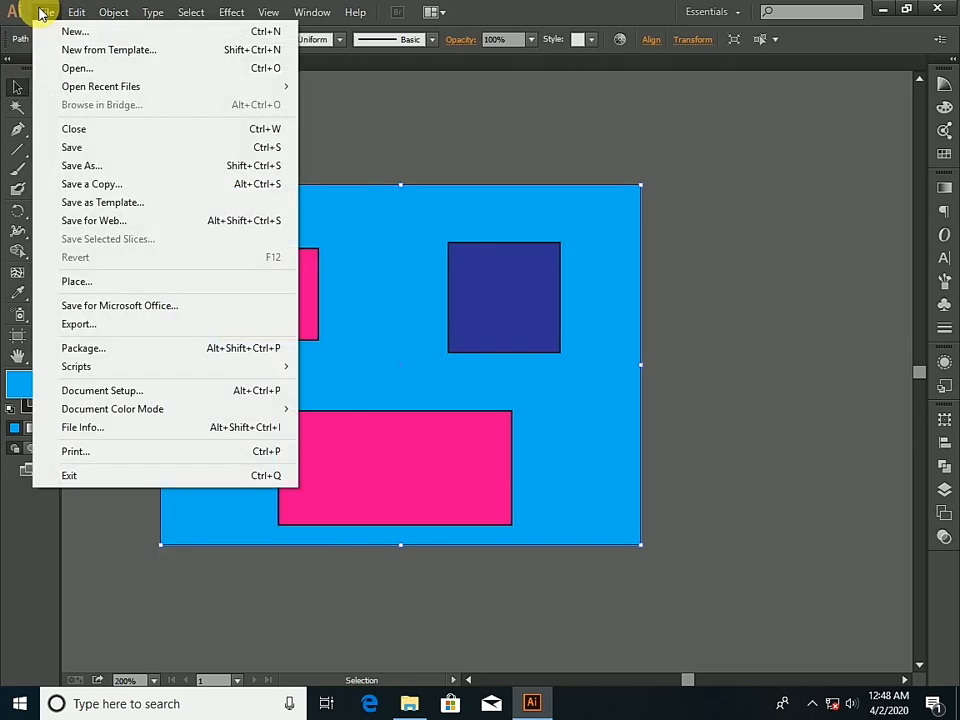
click(79, 150)
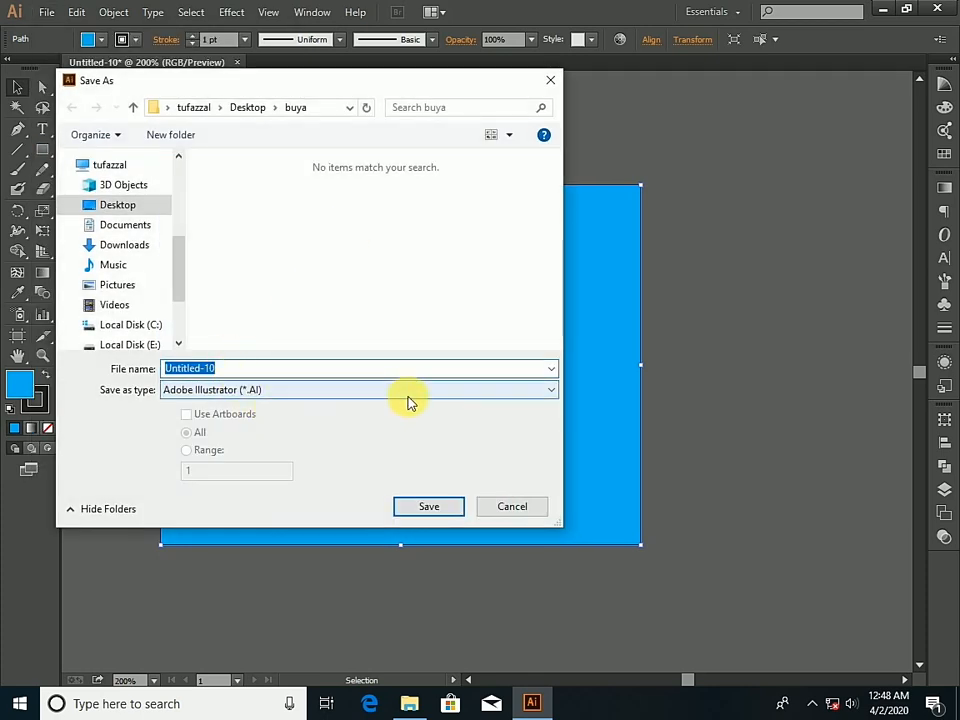
click(540, 392)
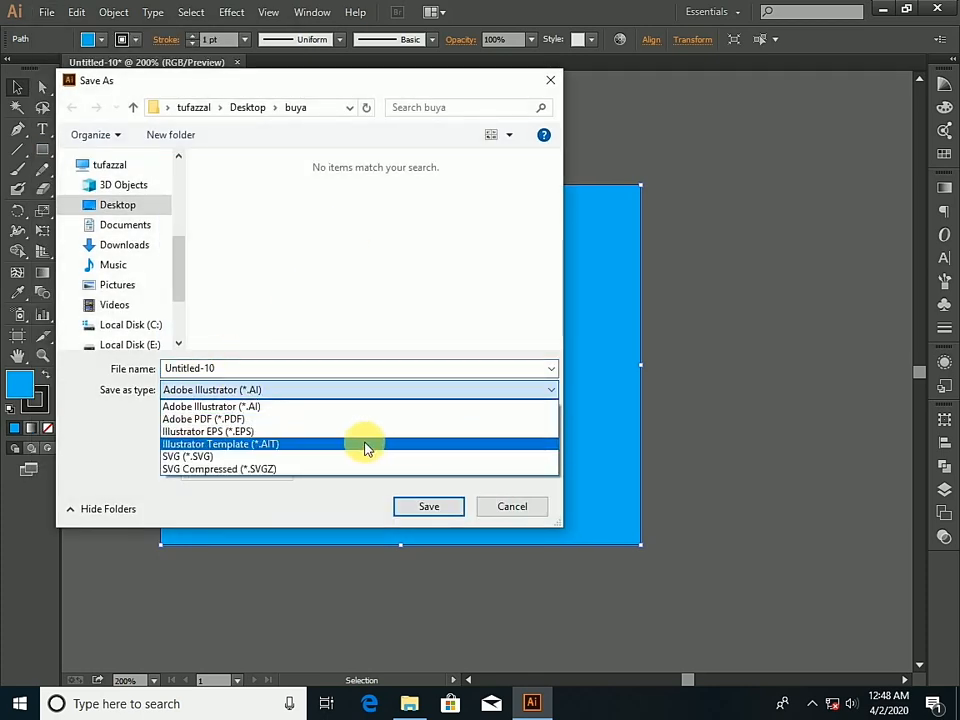
click(365, 447)
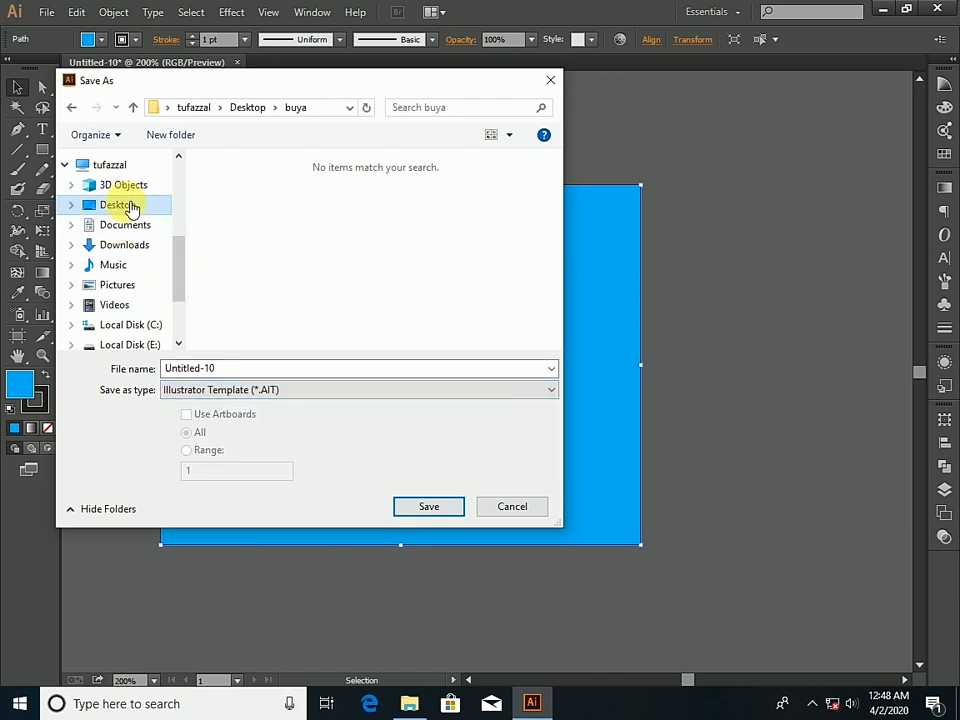
click(124, 205)
click(435, 507)
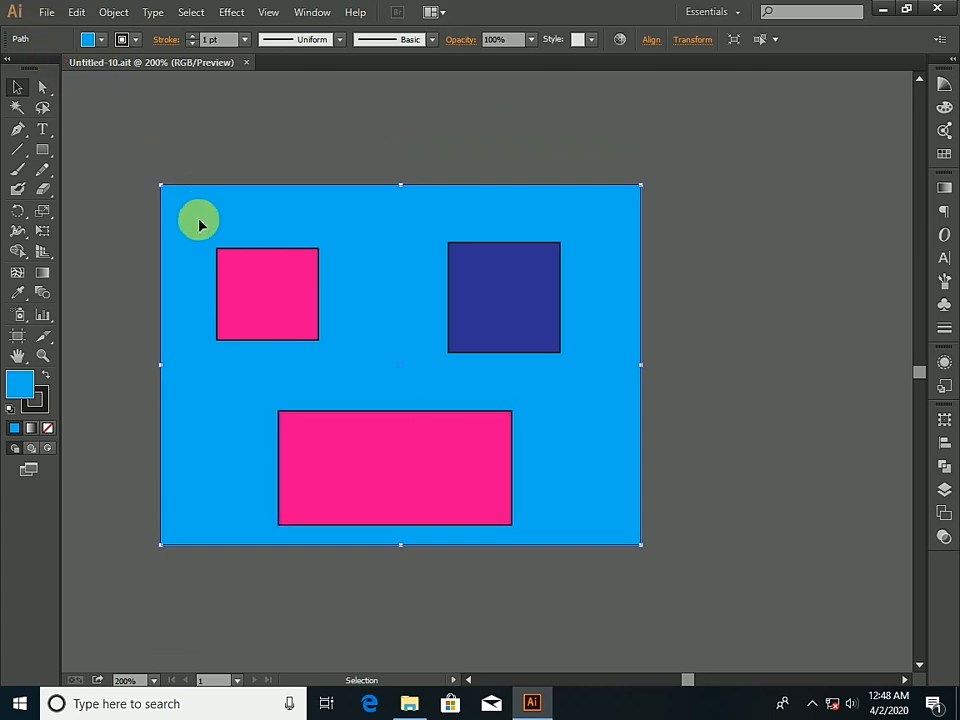
- Draw a small, wide rectangle on the background just above the upper-left pink rectangle
click(42, 149)
drag(189, 215, 281, 242)
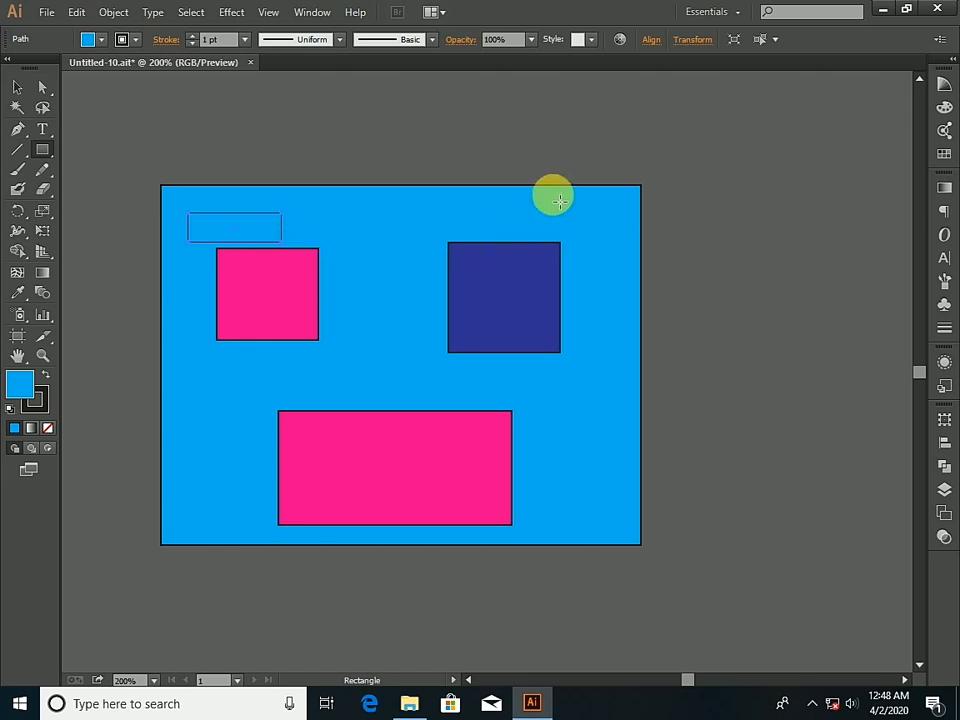
- Start exporting the artwork and choose JPEG (*.JPG) as the file format
click(44, 13)
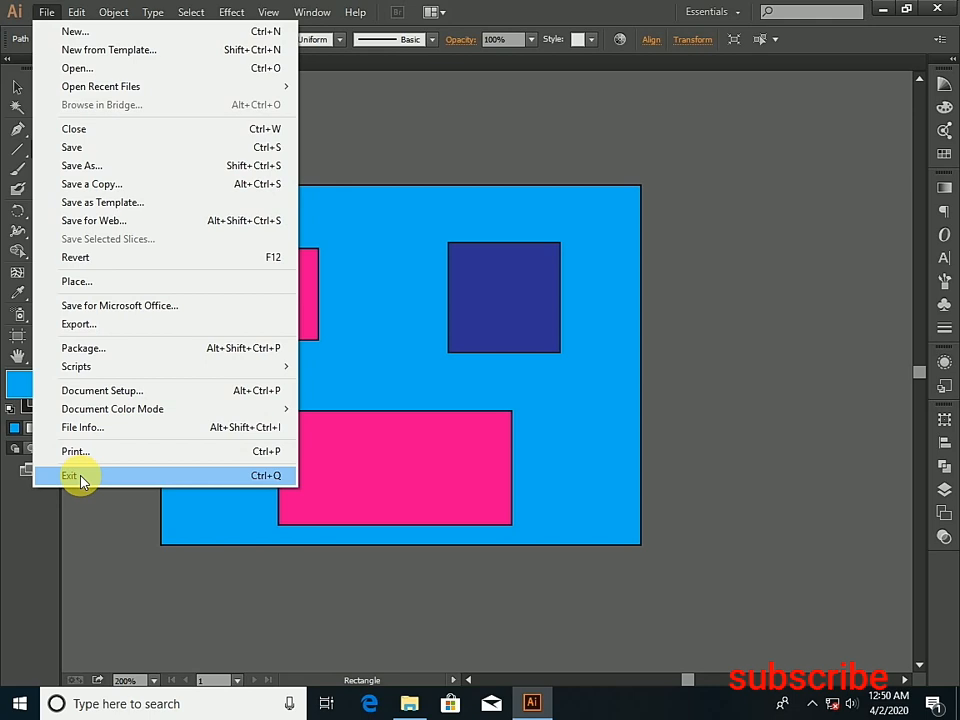
click(103, 326)
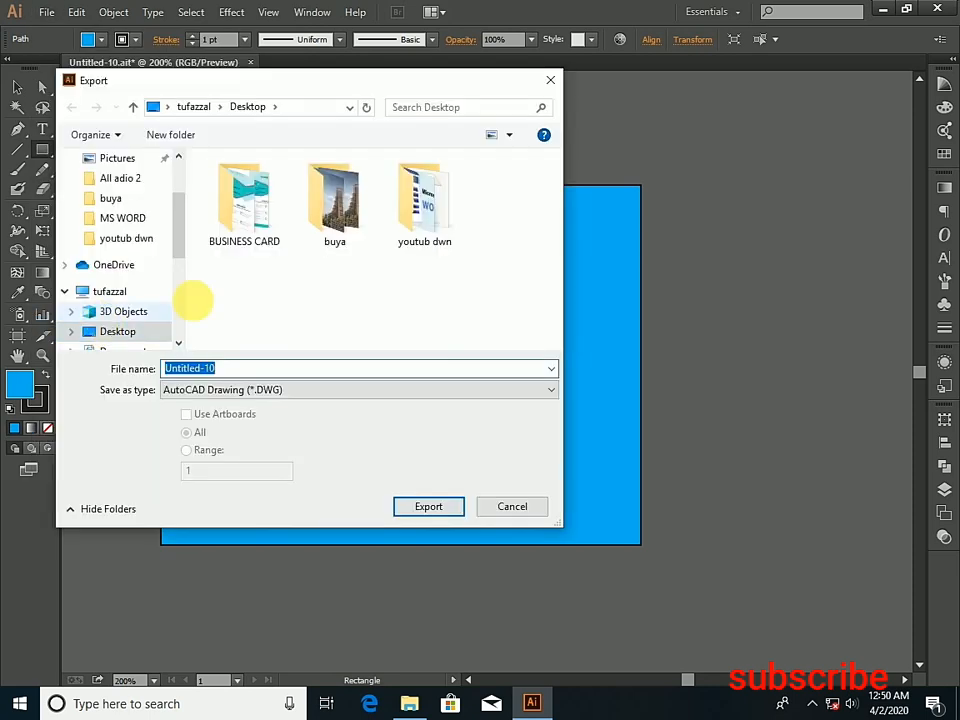
click(545, 390)
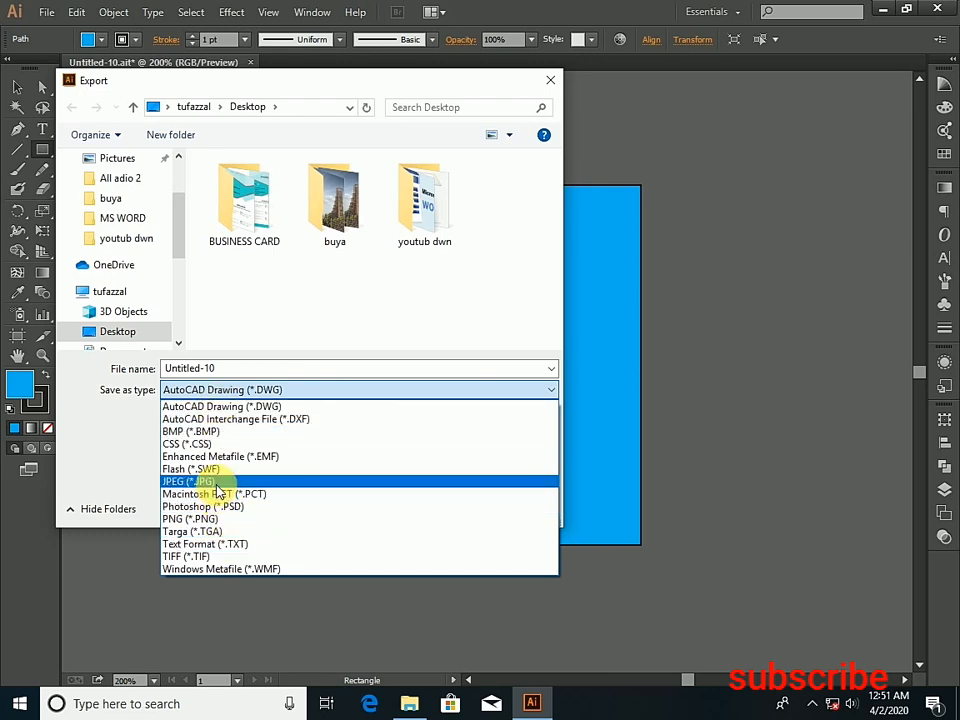
click(216, 482)
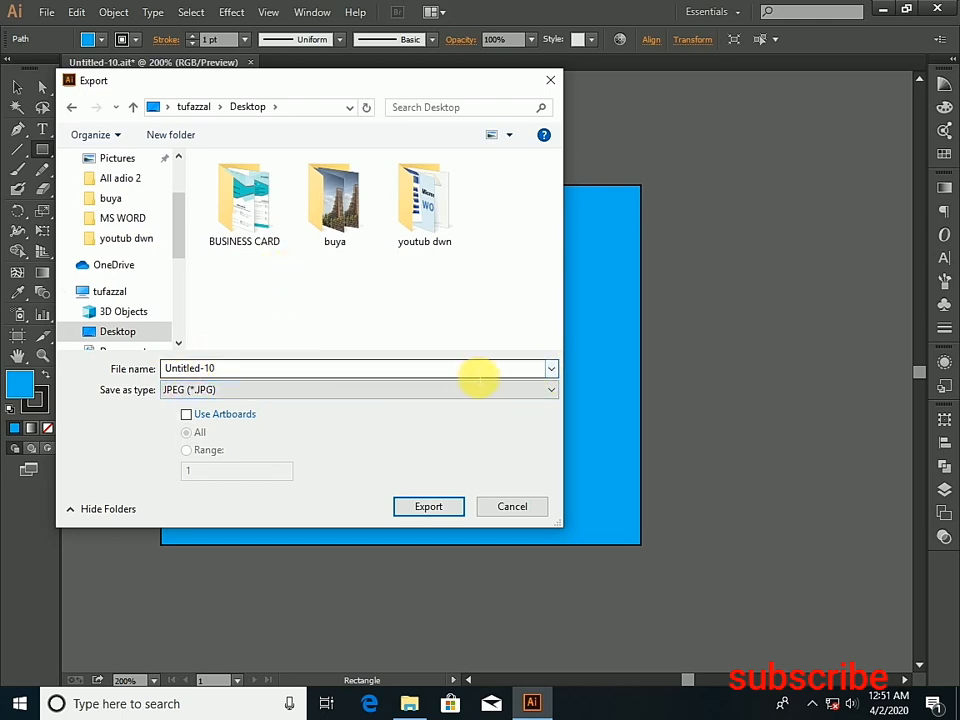
- Name the exported file NEW, keep the Desktop as its location and proceed to the JPEG options
click(553, 369)
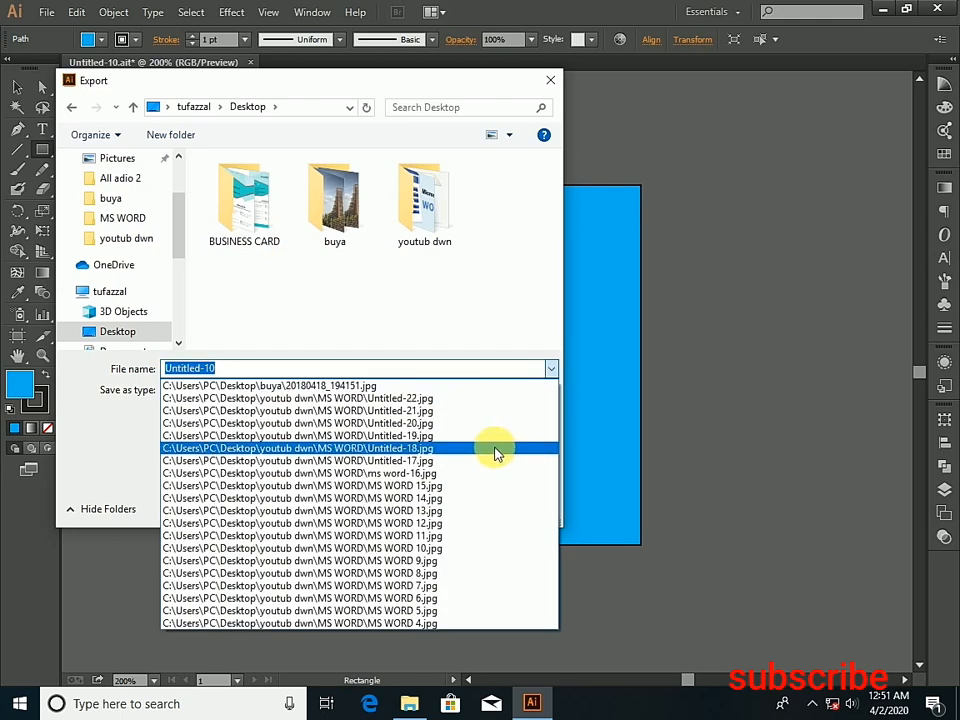
click(226, 368)
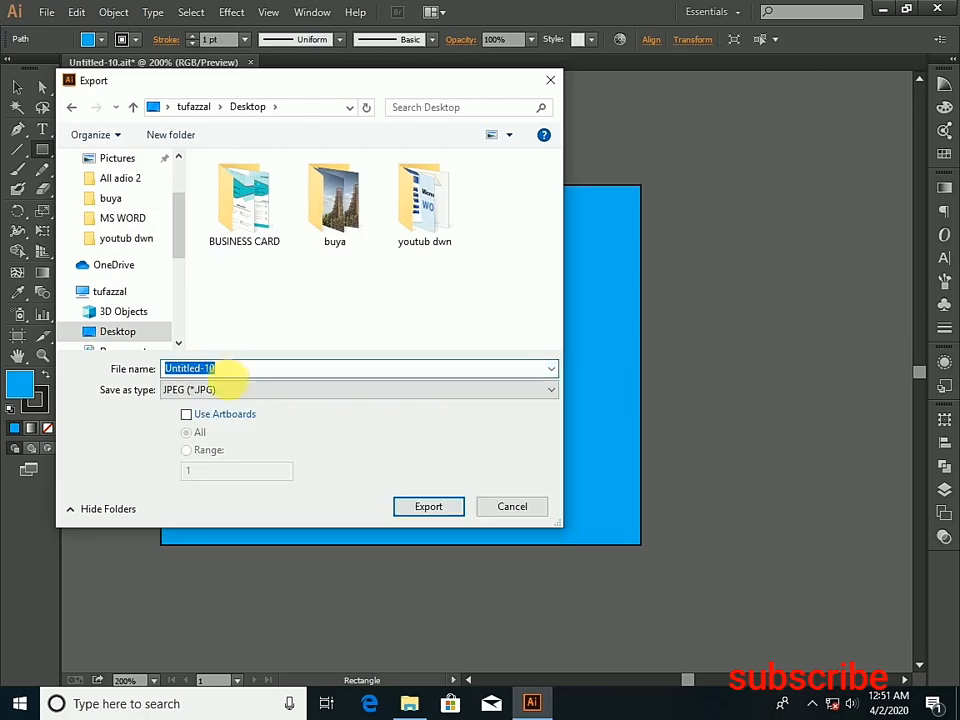
key(BackSpace)
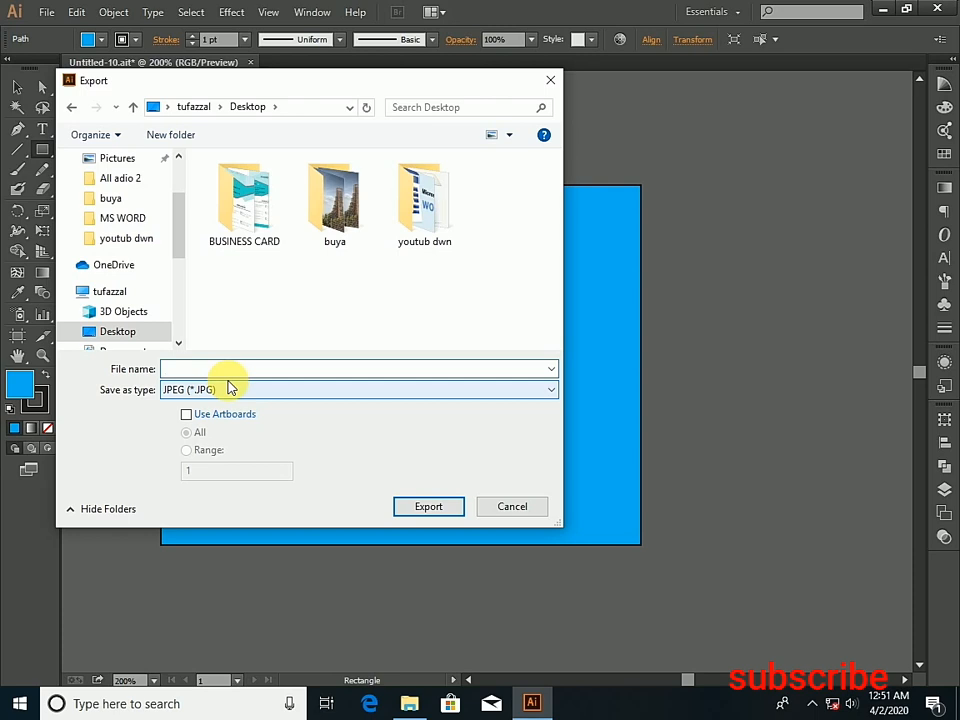
text(NEW)
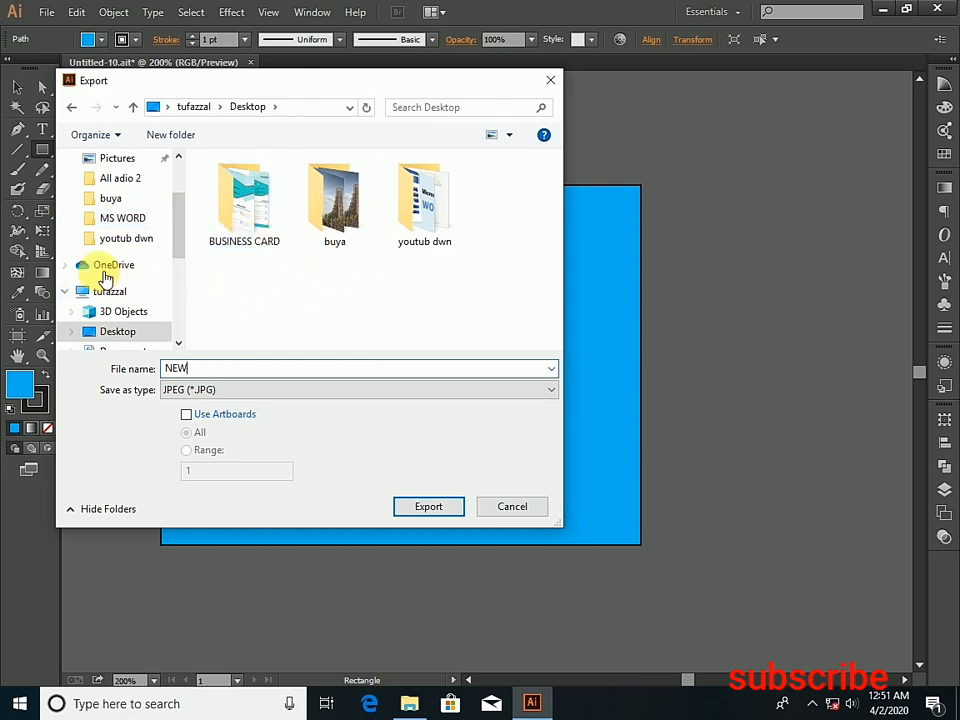
scroll(130, 205, down, 1)
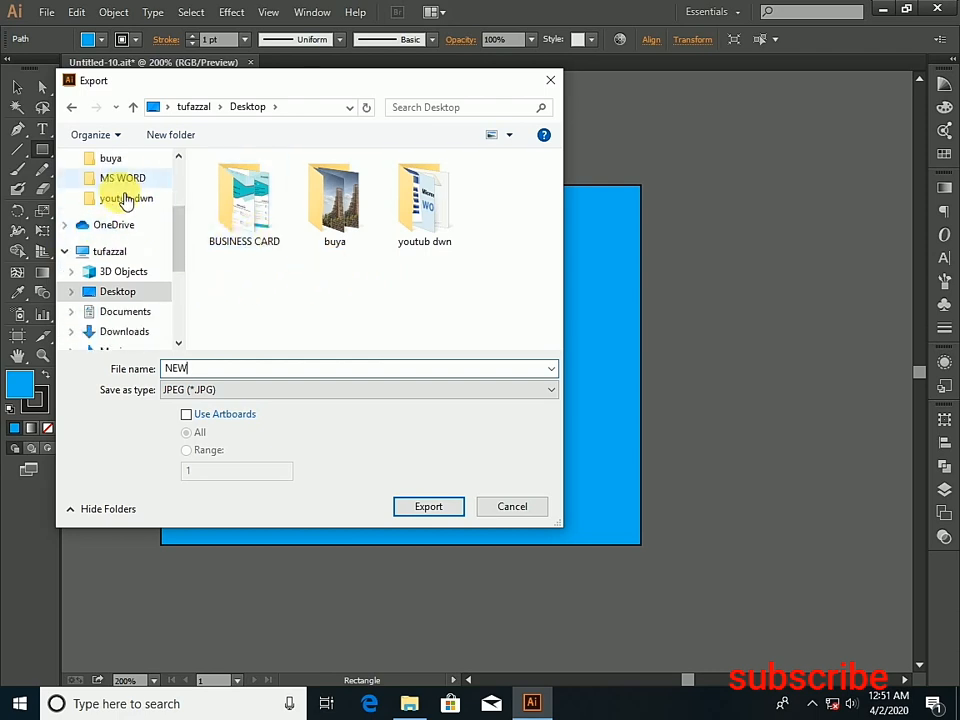
scroll(123, 200, down, 1)
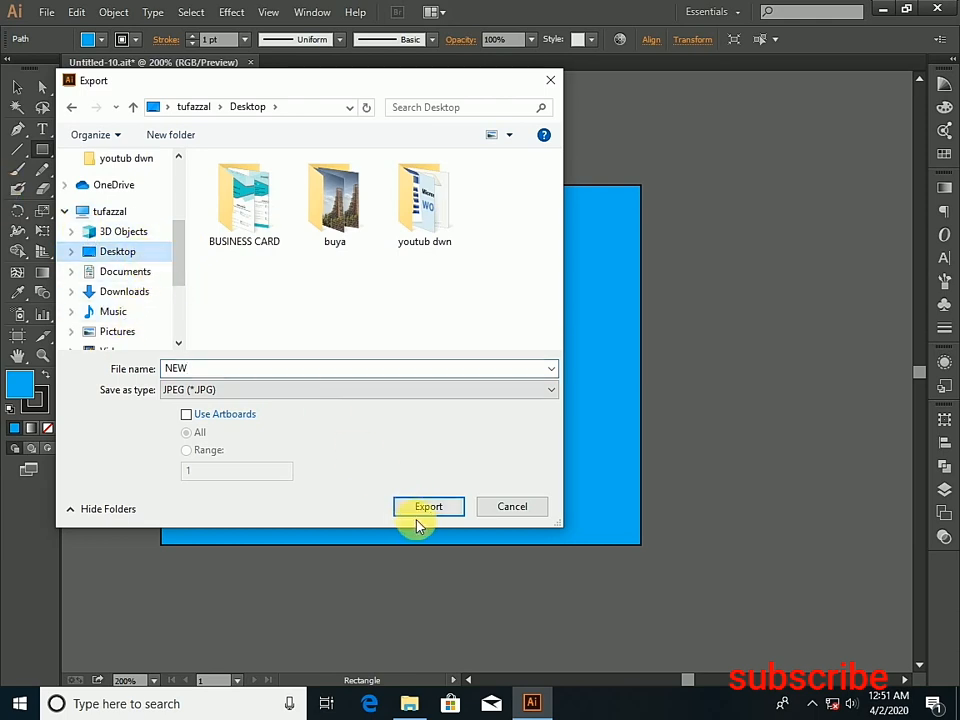
click(437, 502)
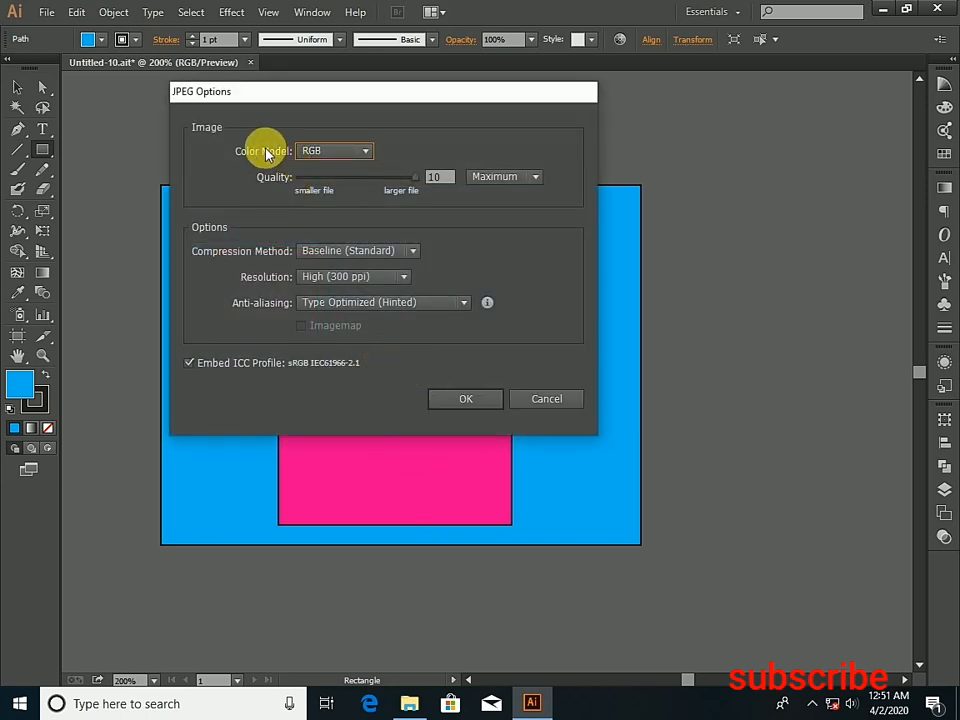
- Keep RGB as the JPEG's color model and set the image quality to 8
click(368, 153)
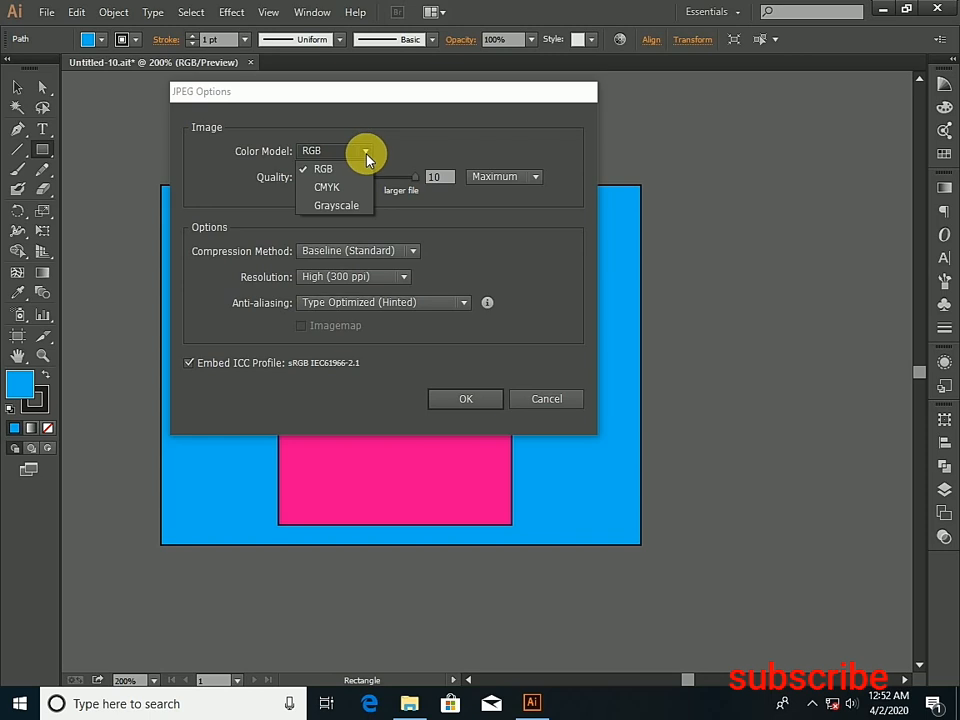
click(318, 174)
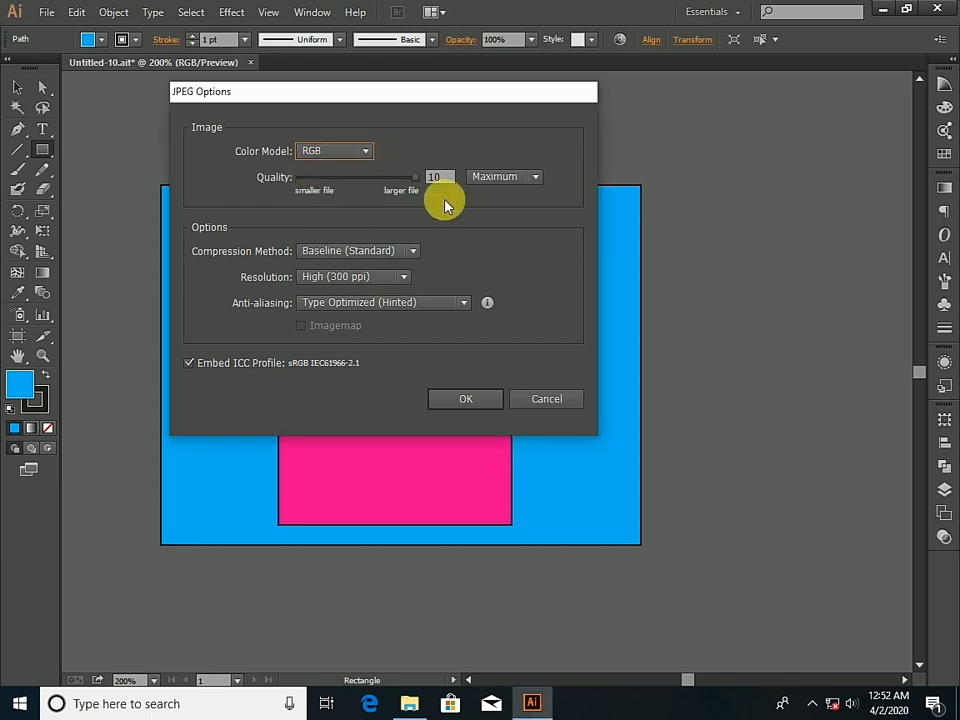
click(536, 177)
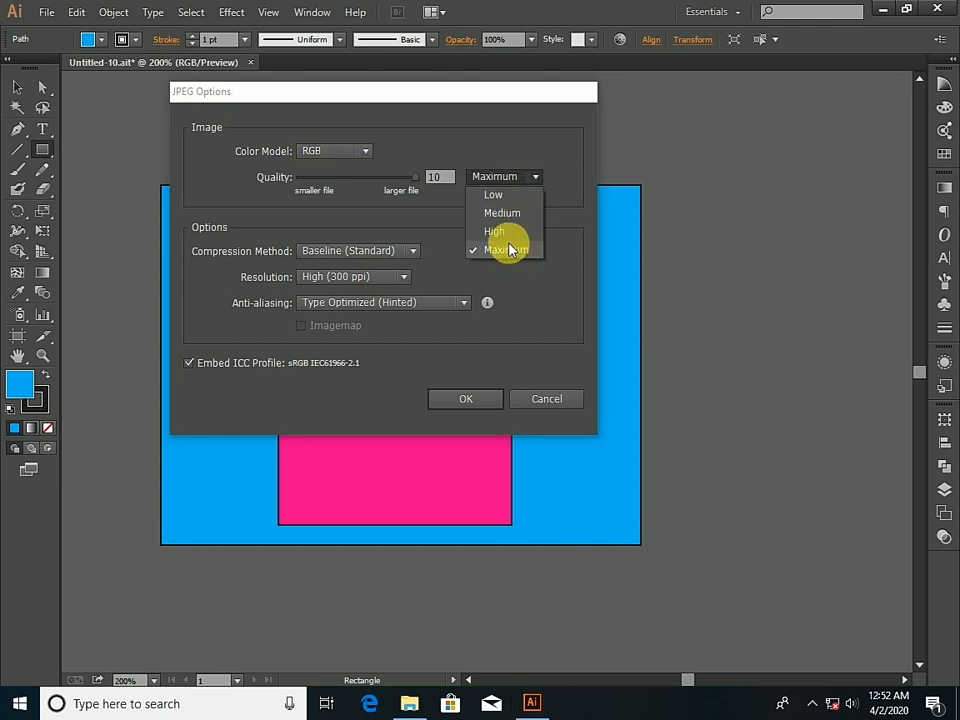
click(531, 176)
click(412, 180)
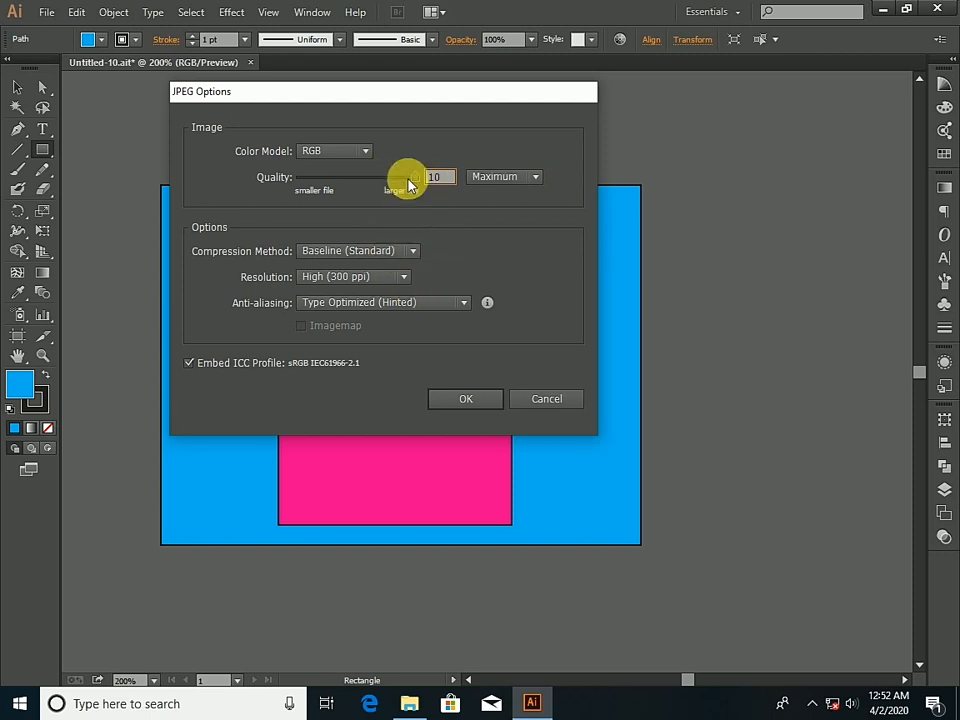
drag(418, 180, 401, 180)
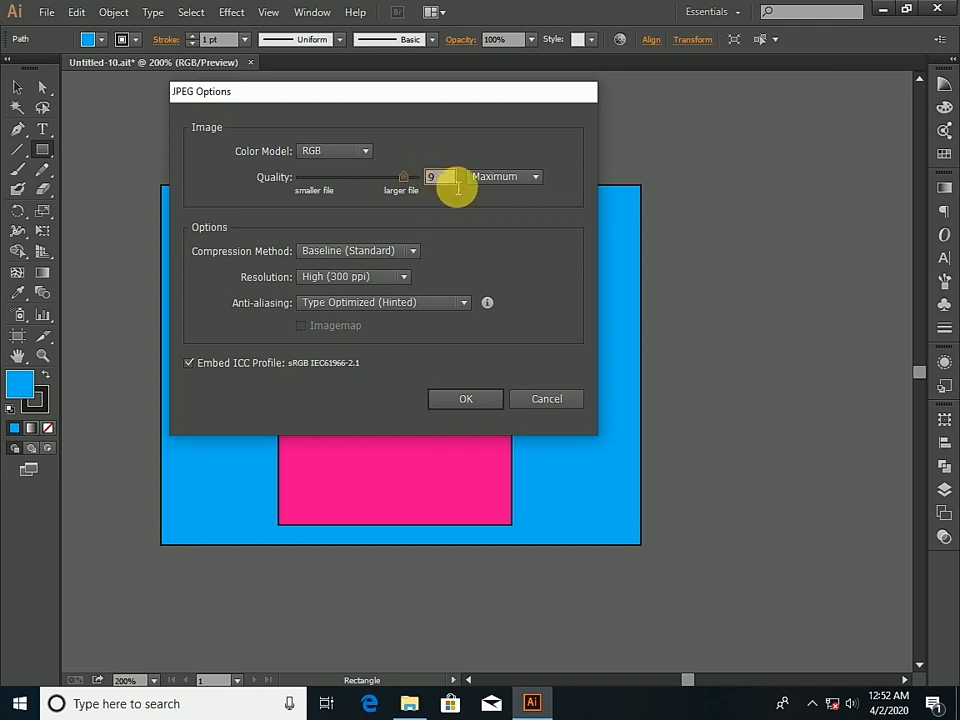
click(442, 185)
key(BackSpace)
text(8)
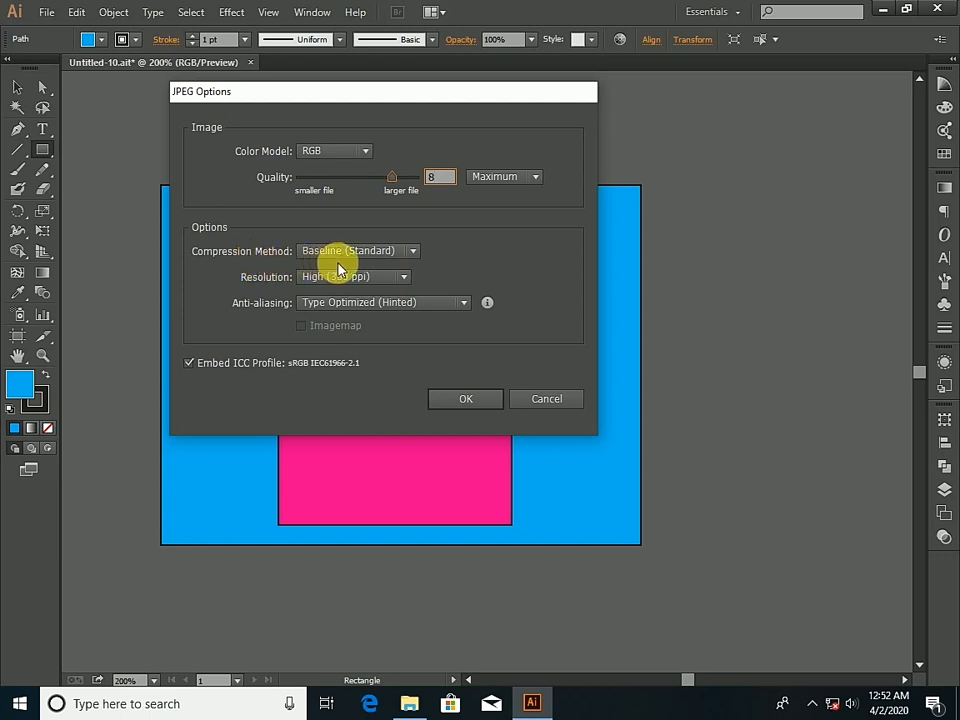
- Export the JPEG with Baseline (Standard) compression, High (300 ppi) resolution and Type Optimized (Hinted) anti-aliasing
click(410, 252)
click(410, 269)
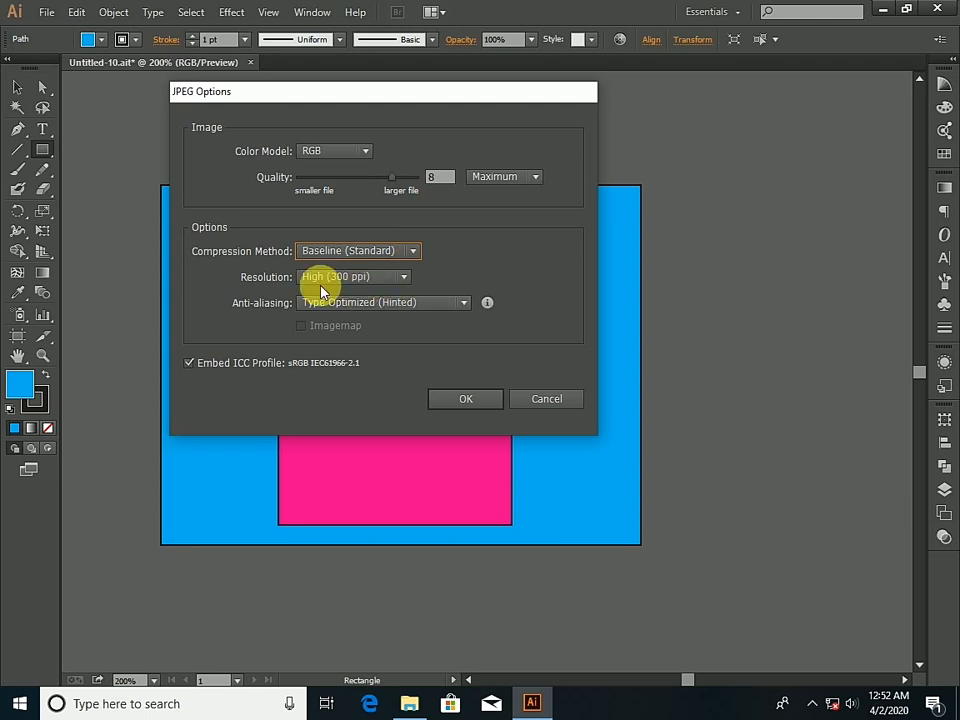
click(403, 279)
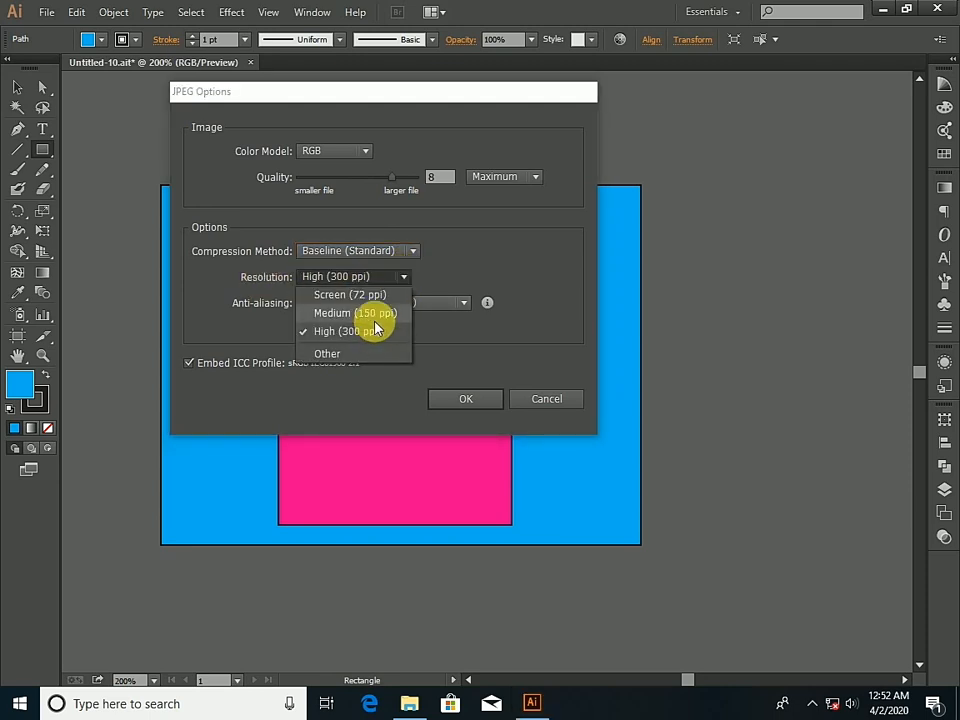
click(413, 253)
click(413, 253)
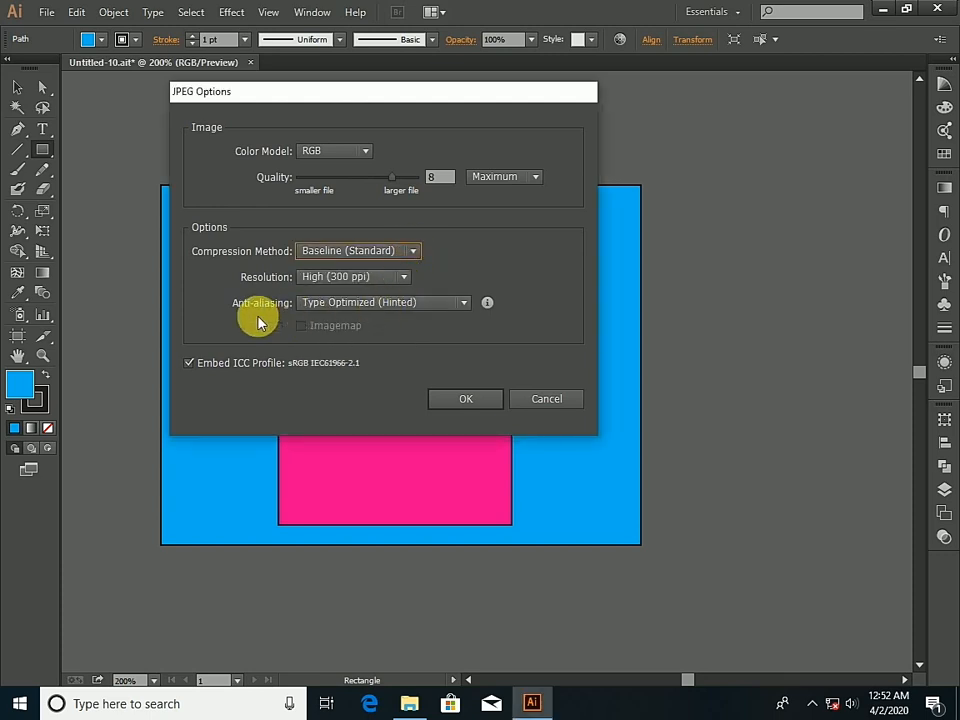
click(463, 303)
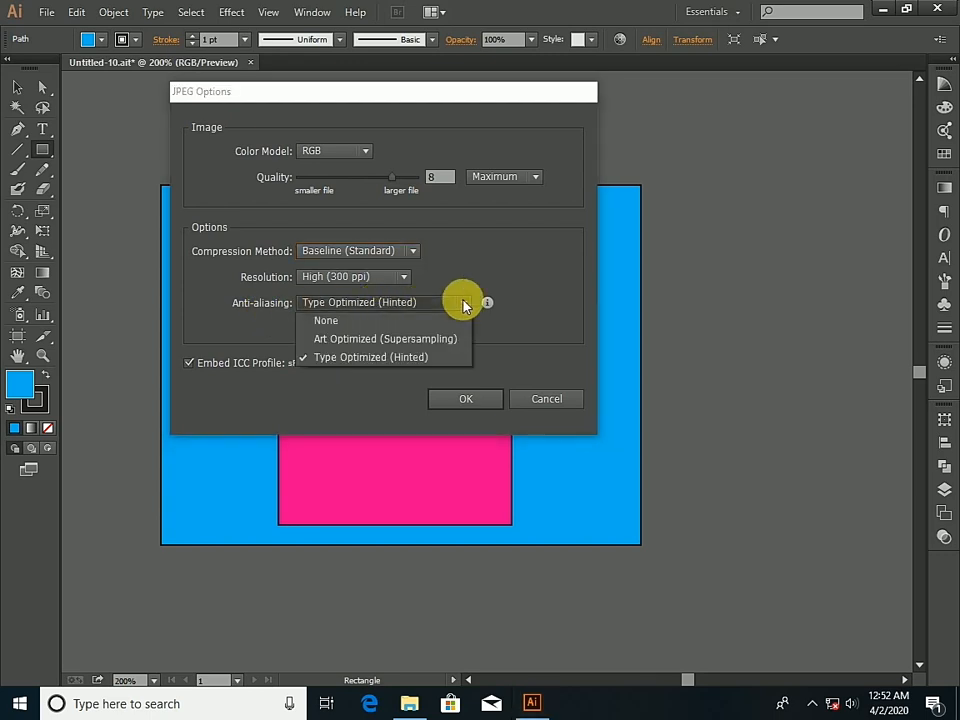
click(462, 302)
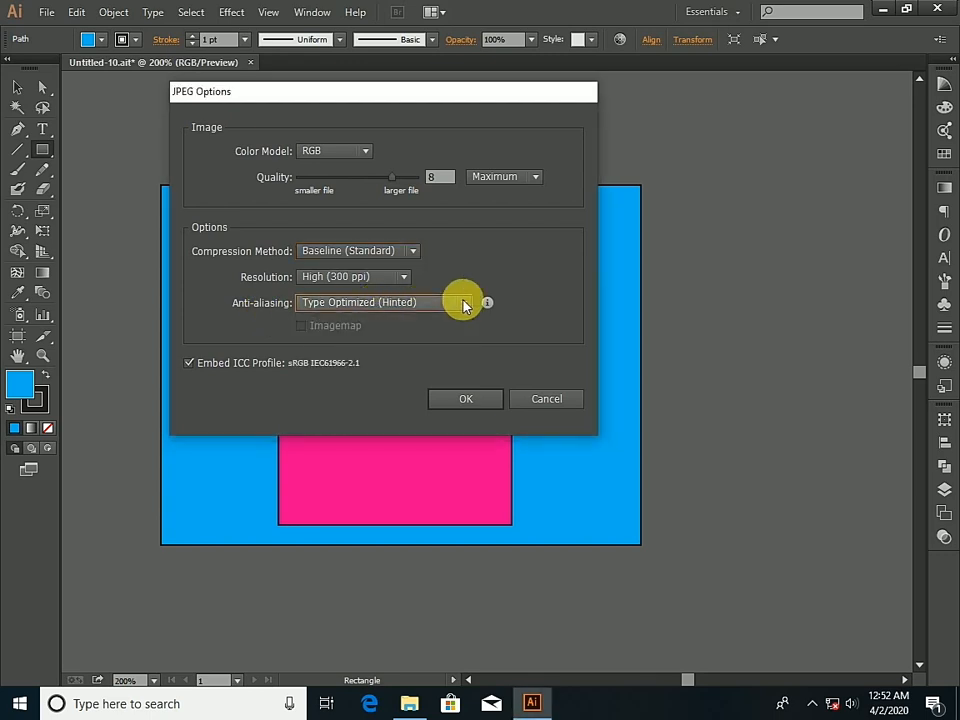
click(455, 399)
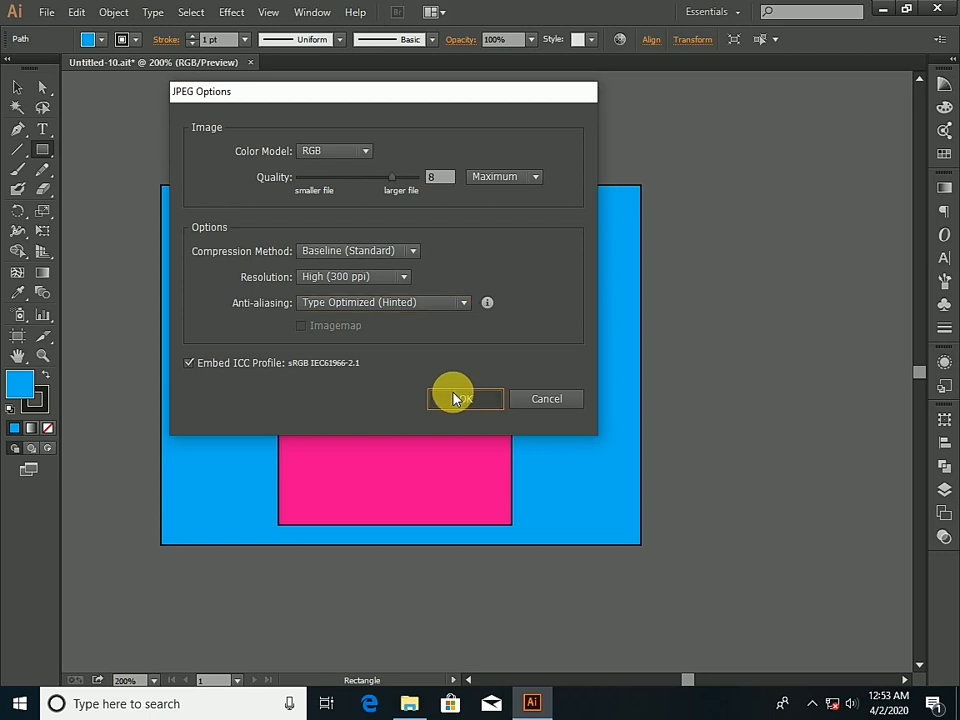
- Minimize Illustrator, open the exported NEW image from the desktop in Photos to examine it, and close the viewer
click(885, 10)
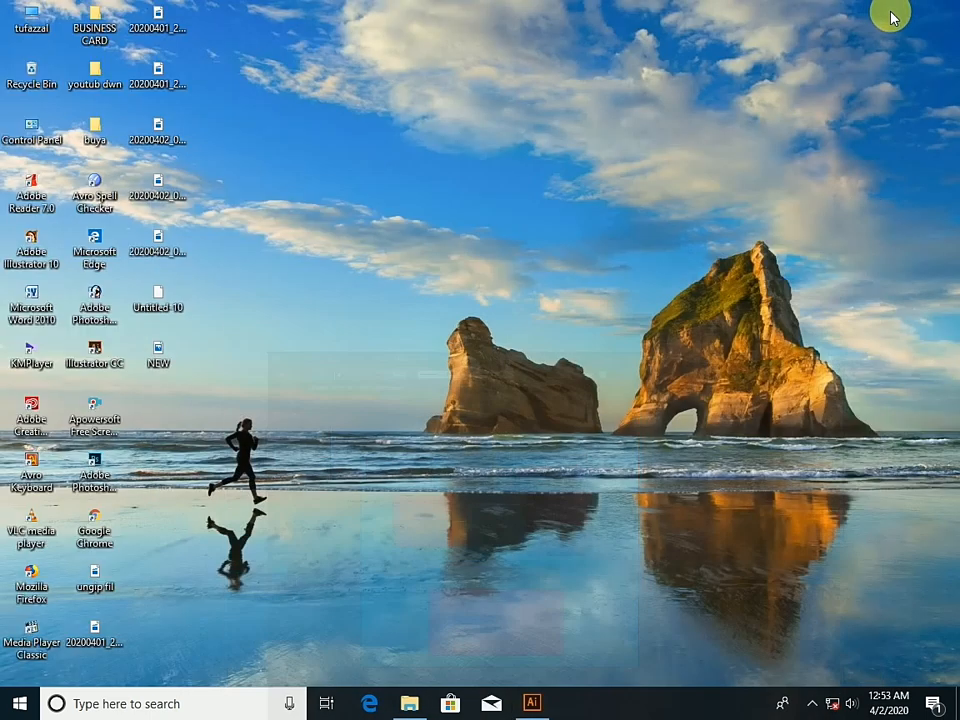
double_click(158, 358)
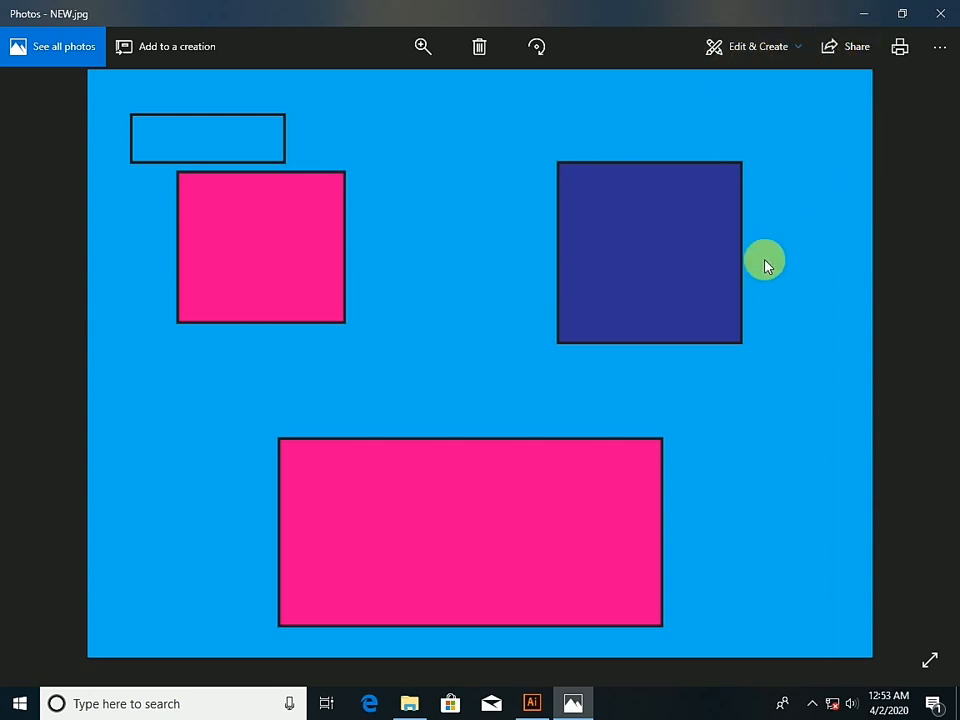
click(944, 20)
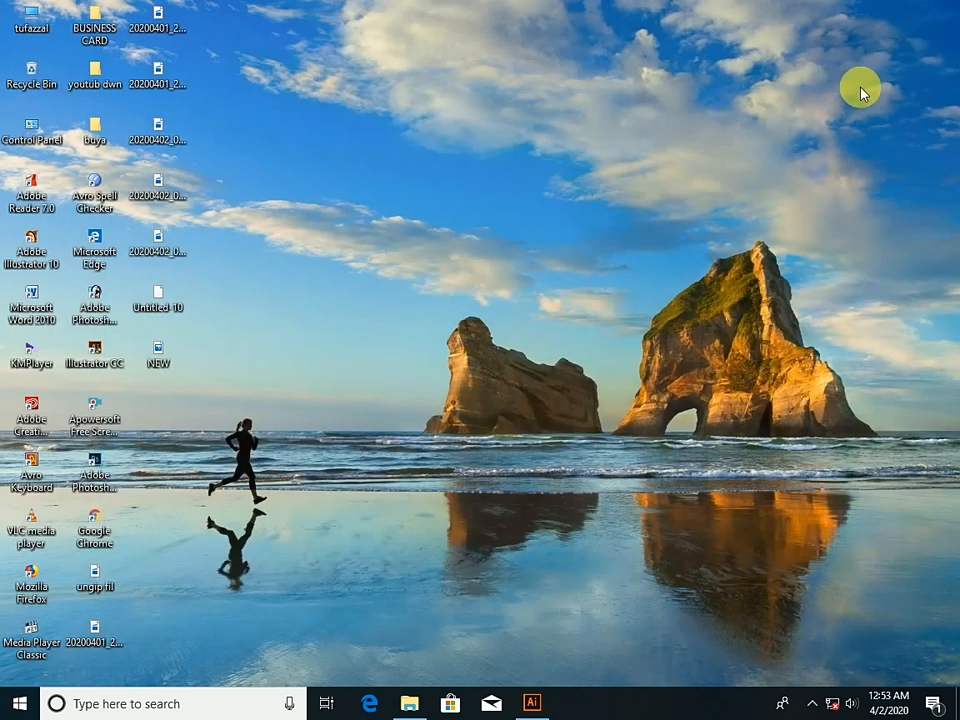